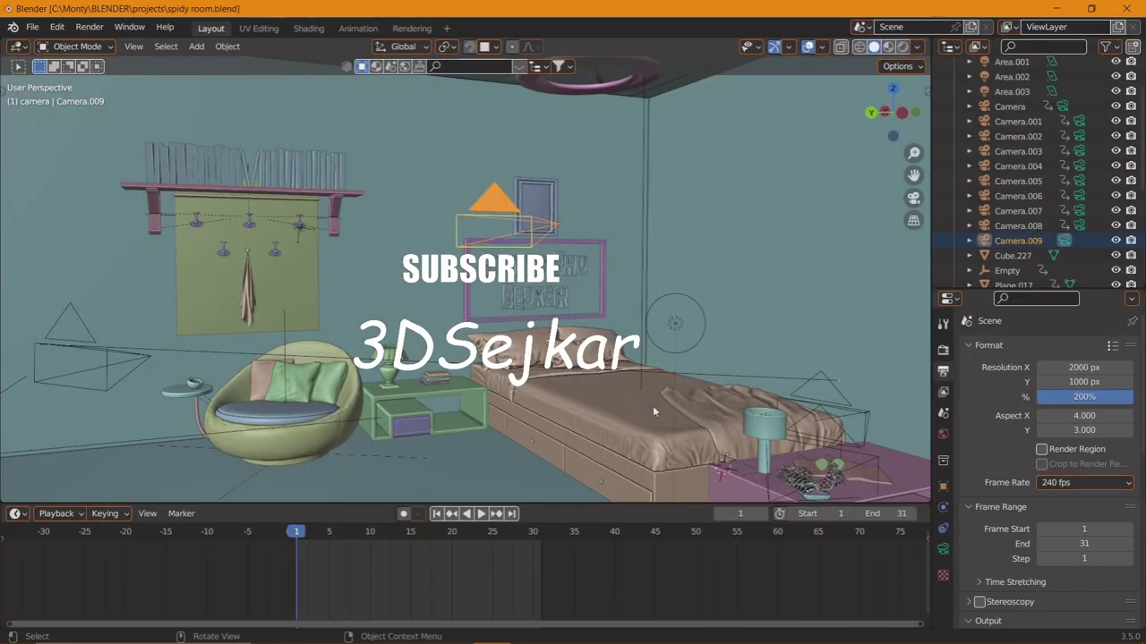
Check memory in Task Manager, save the bedroom scene in Blender, and orbit out to see the whole room box.
key(ctrl+shift+Escape)
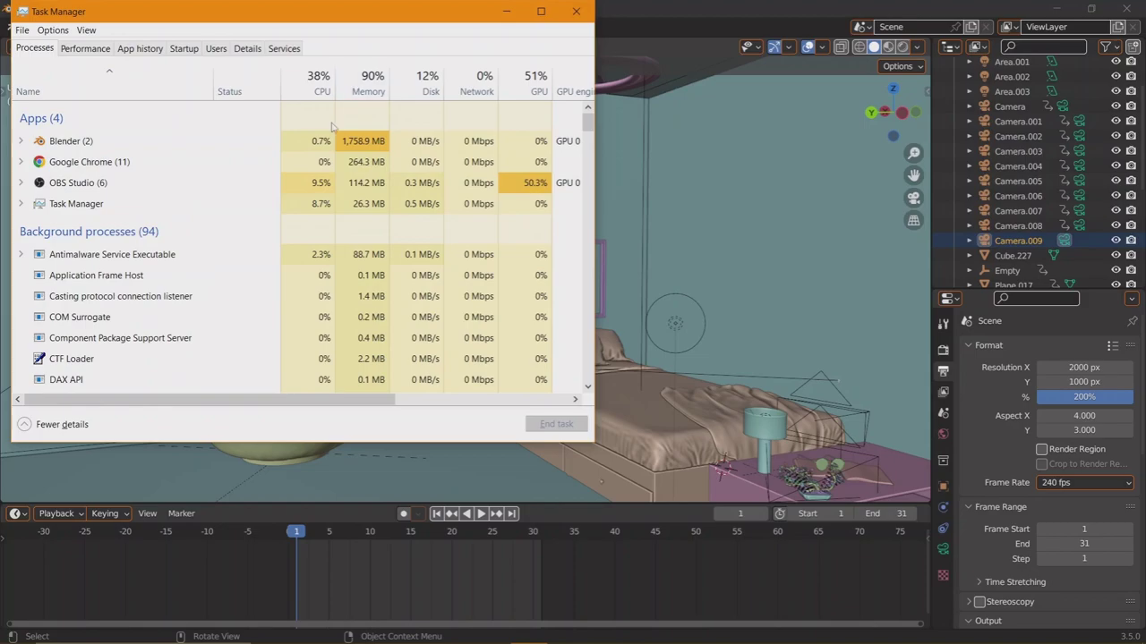
click(669, 345)
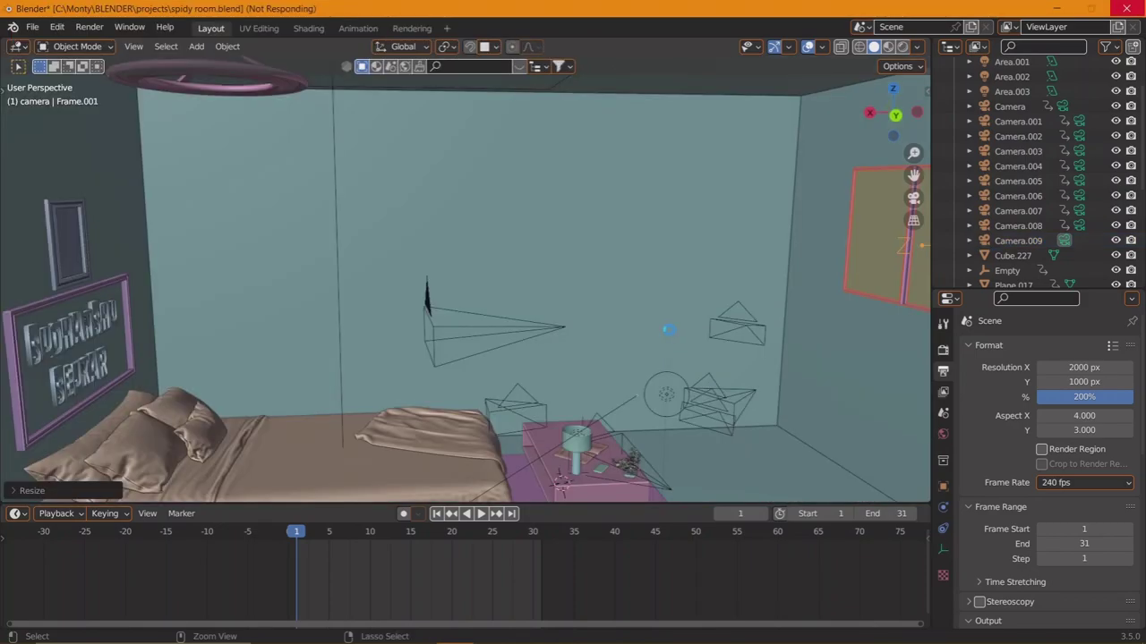
key(Home)
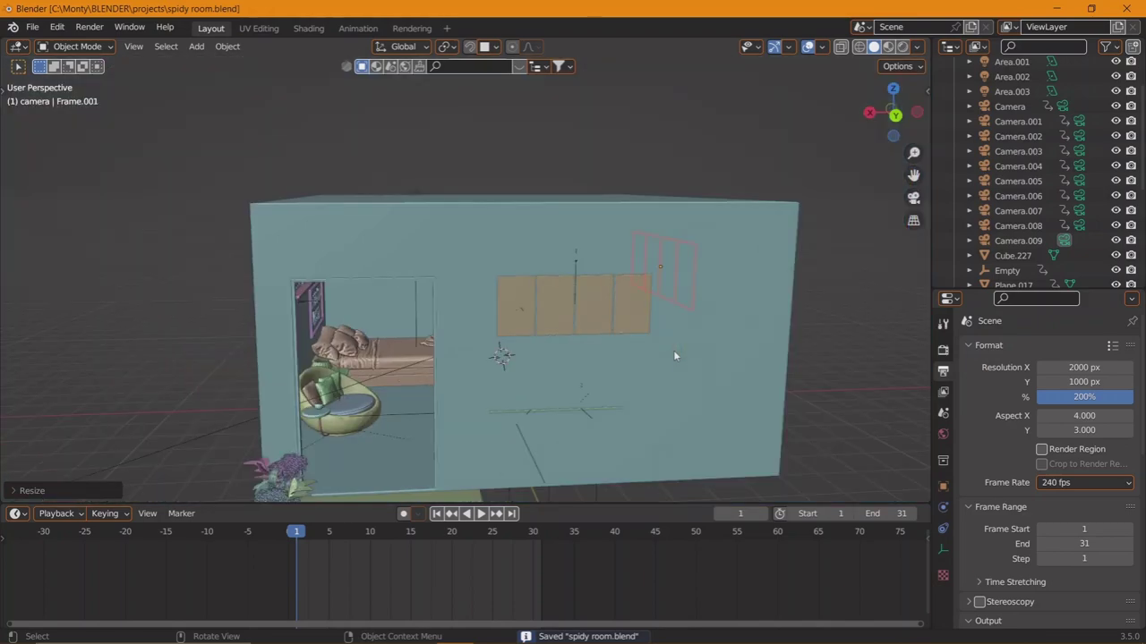
middle_drag(673, 350, 692, 380)
Add a Solidify modifier to the room's Cube wall box and inspect the walls.
click(694, 386)
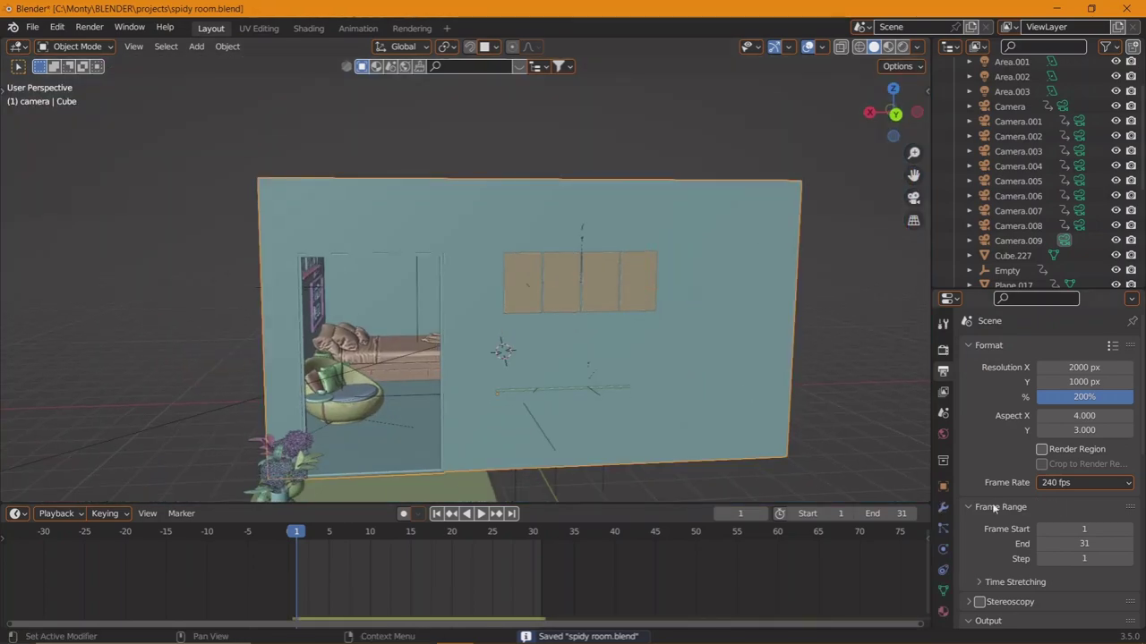
click(942, 508)
click(1030, 349)
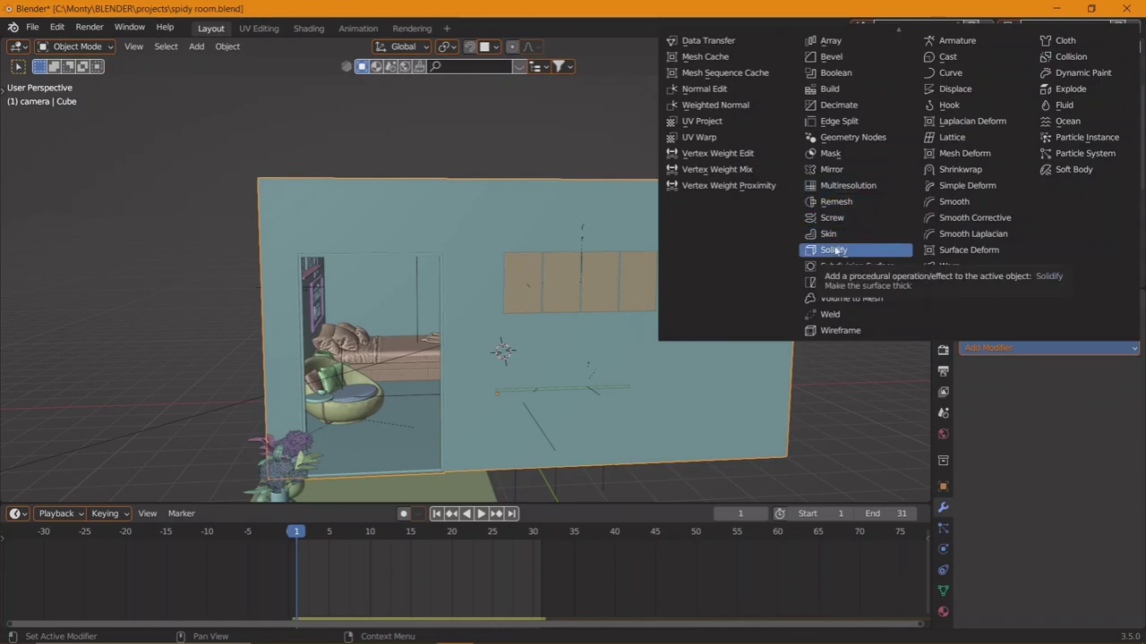
click(834, 251)
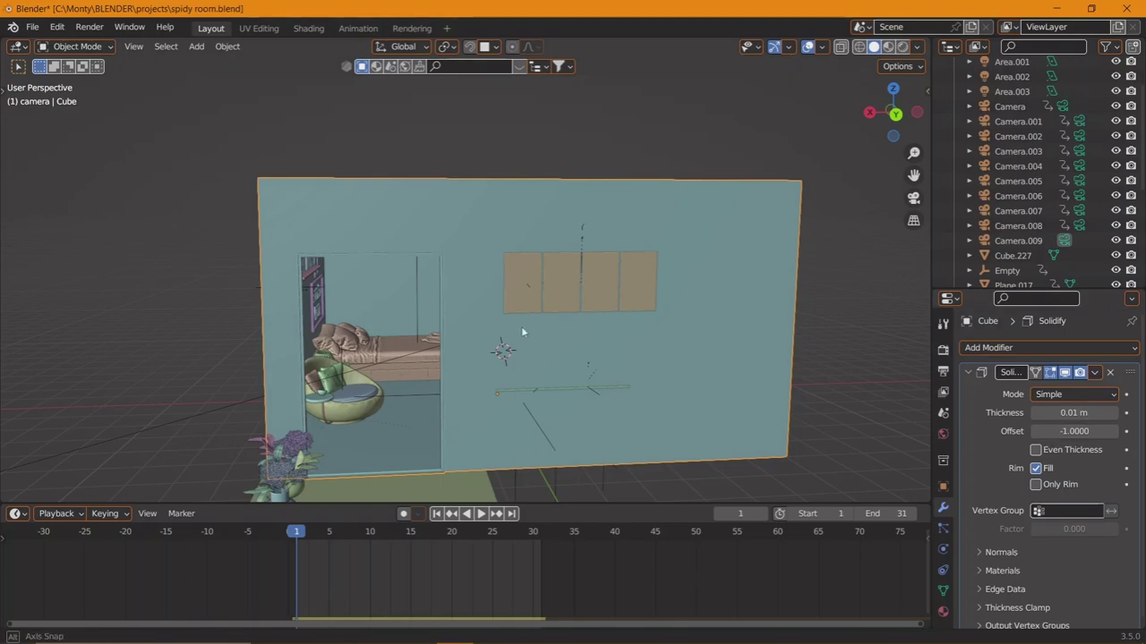
middle_drag(521, 326, 644, 354)
scroll(660, 358, up, 3)
scroll(725, 364, down, 5)
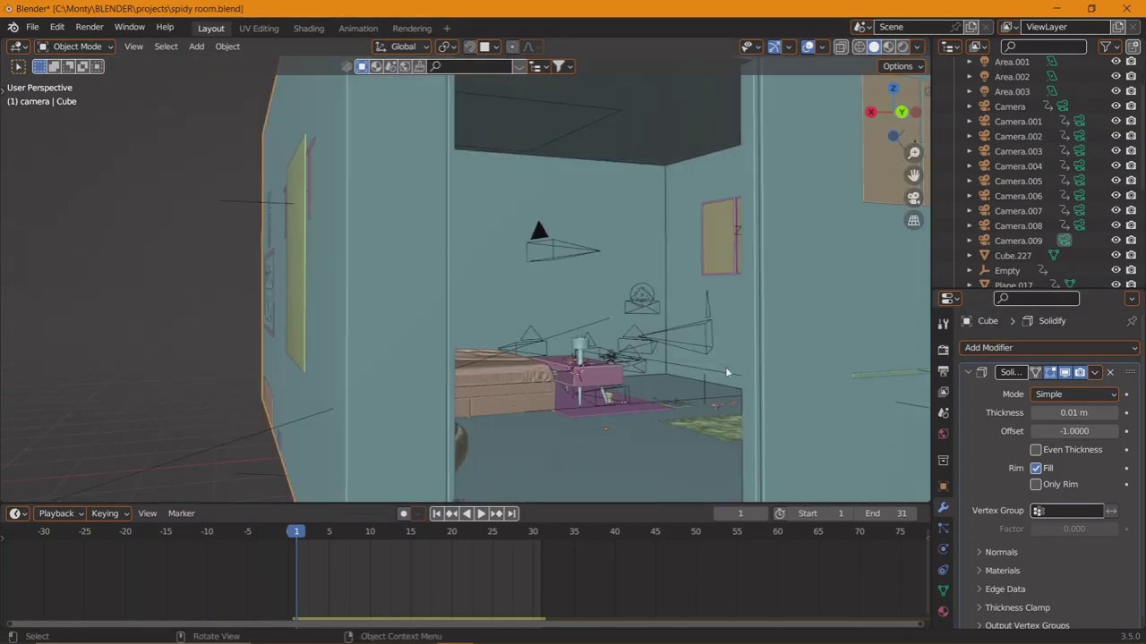
middle_drag(725, 363, 738, 381)
scroll(612, 361, up, 5)
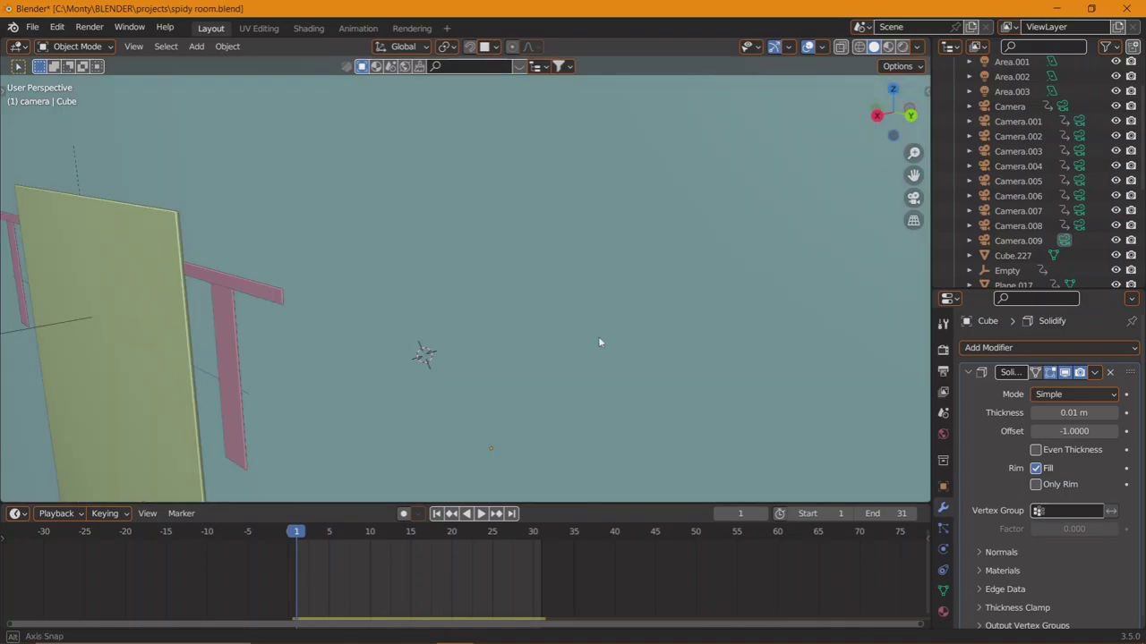
middle_drag(560, 328, 577, 341)
scroll(577, 335, down, 4)
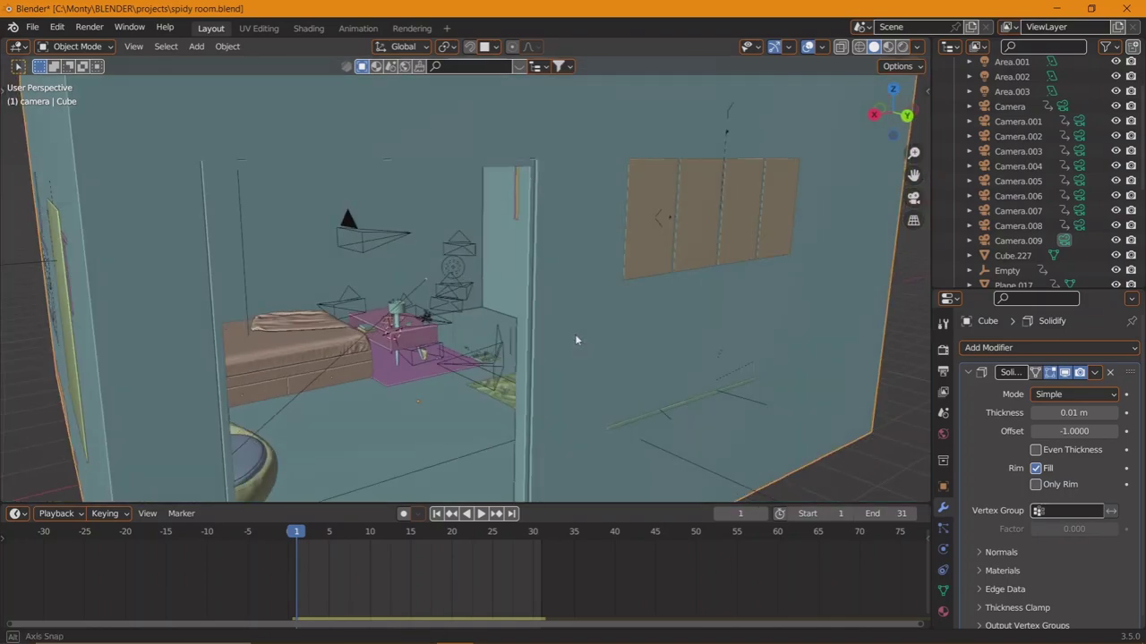
scroll(575, 333, down, 2)
Set the Solidify thickness to -0.01 m and apply the modifier.
drag(1080, 417, 1033, 414)
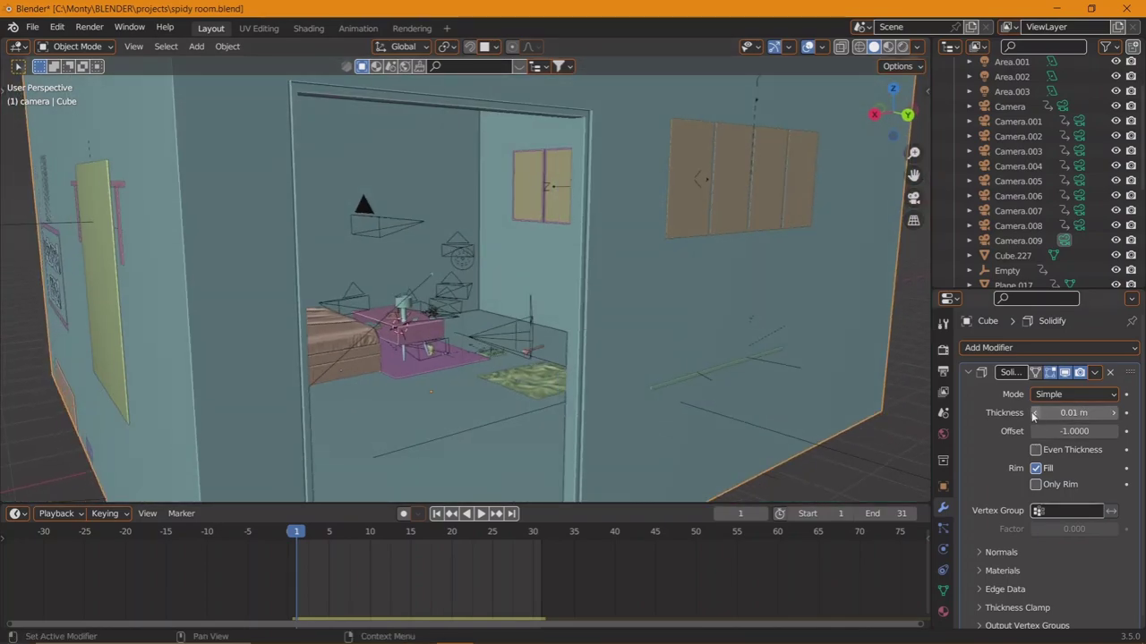
click(1032, 415)
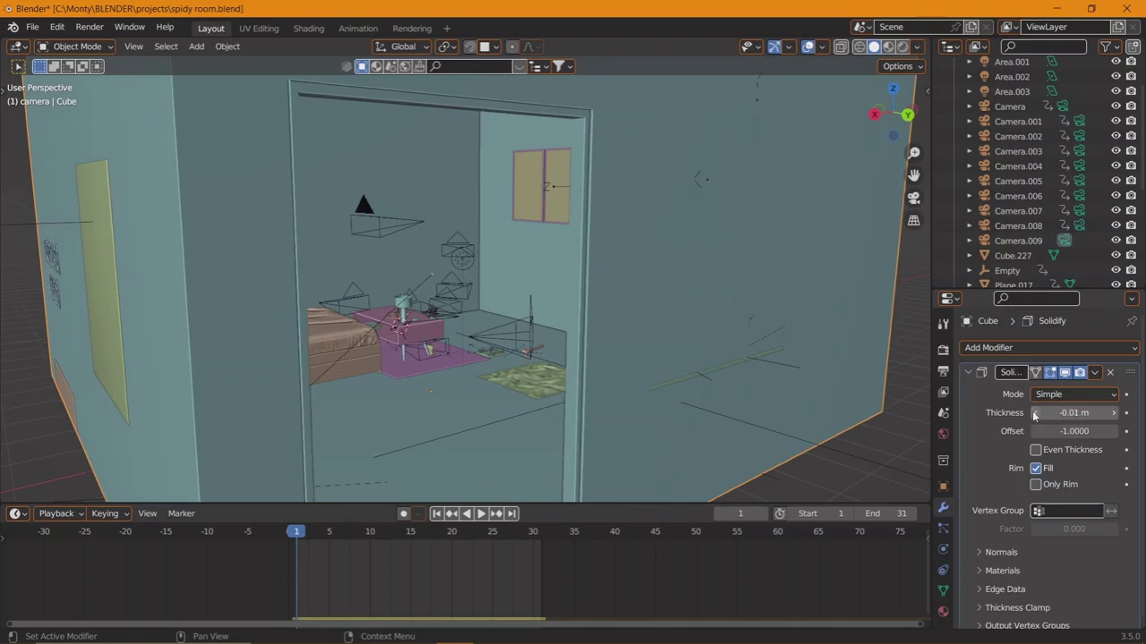
click(1114, 413)
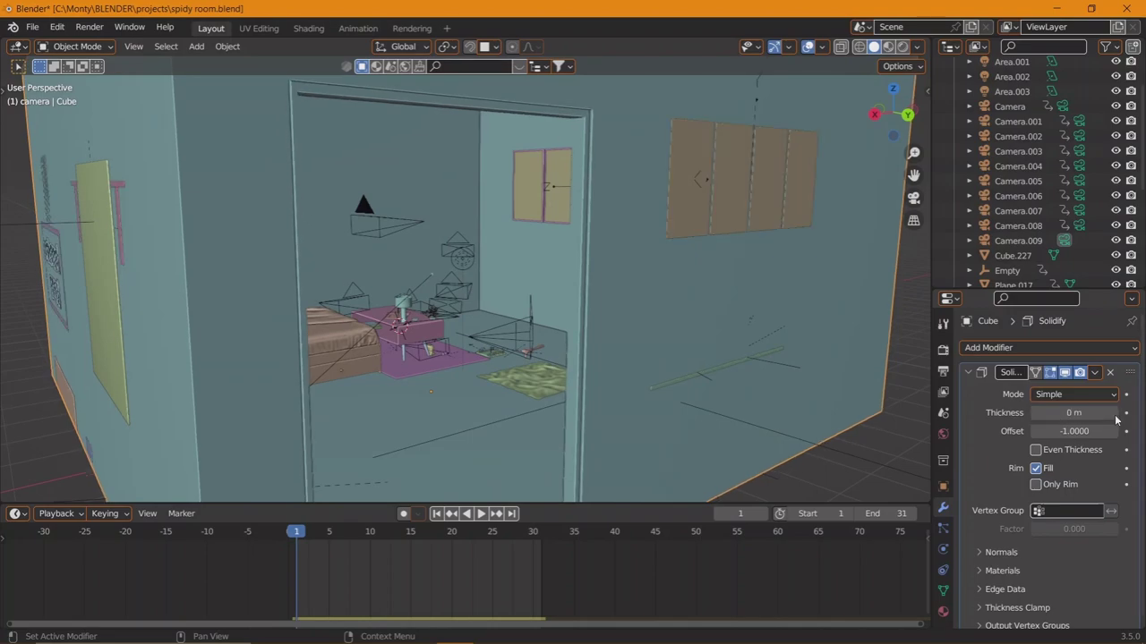
click(1036, 415)
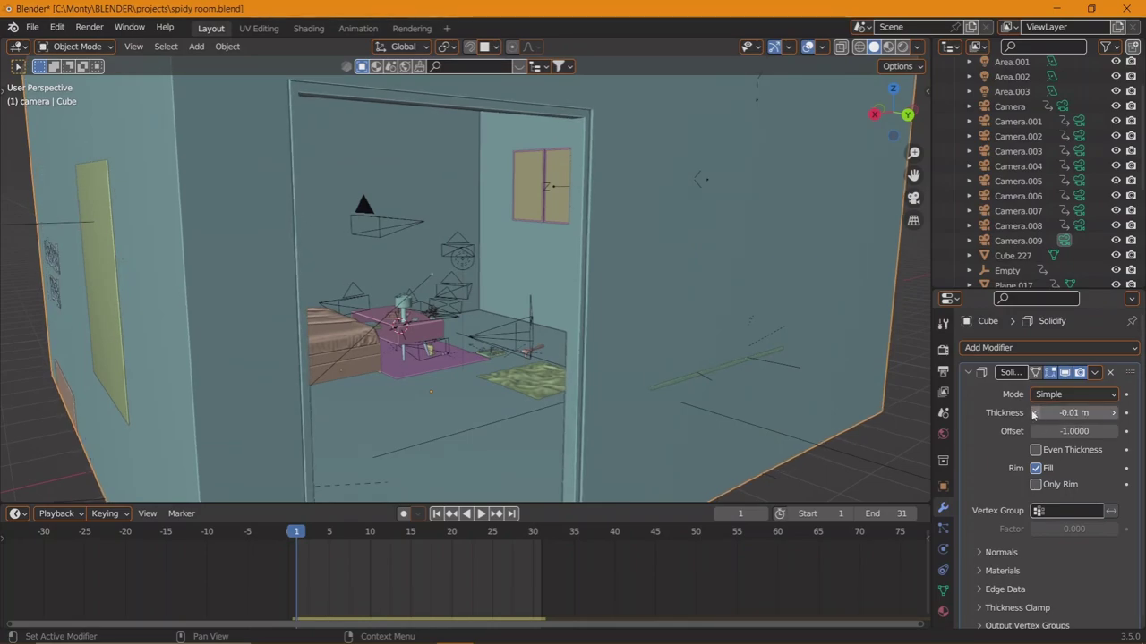
click(1092, 373)
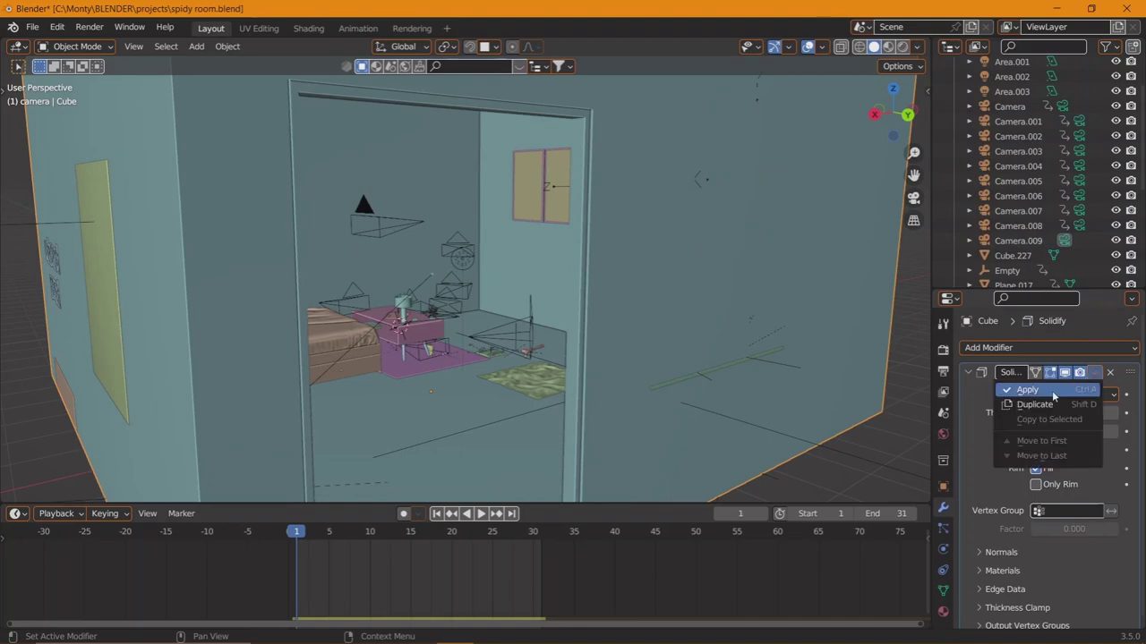
click(1052, 390)
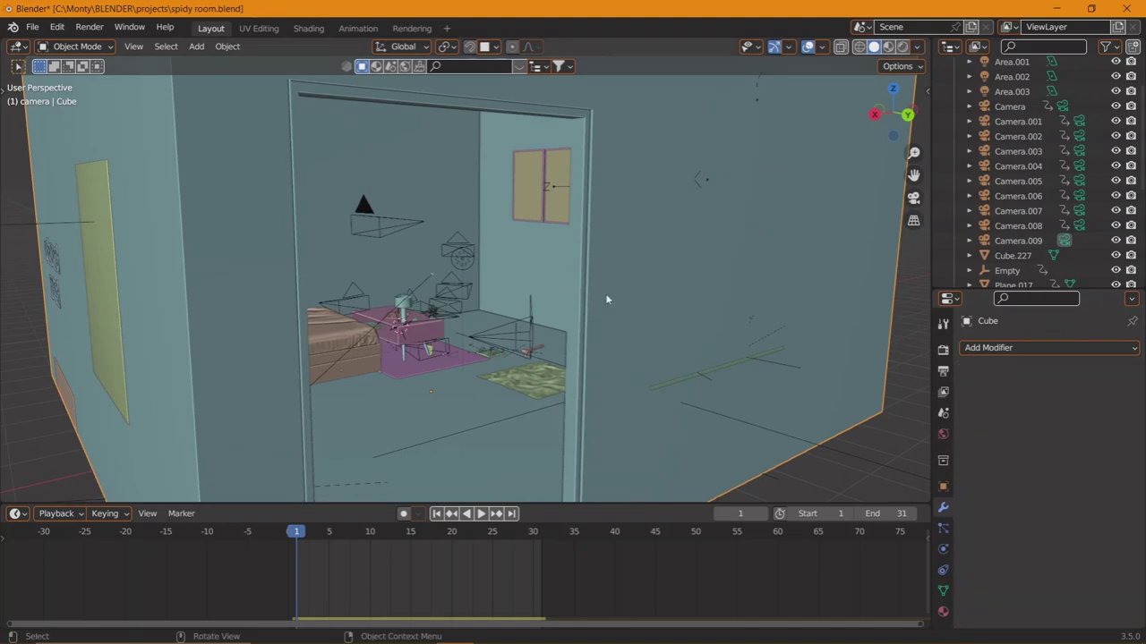
mouse_move(606, 299)
middle_down()
mouse_move(590, 309)
mouse_move(619, 300)
mouse_move(494, 307)
middle_up()
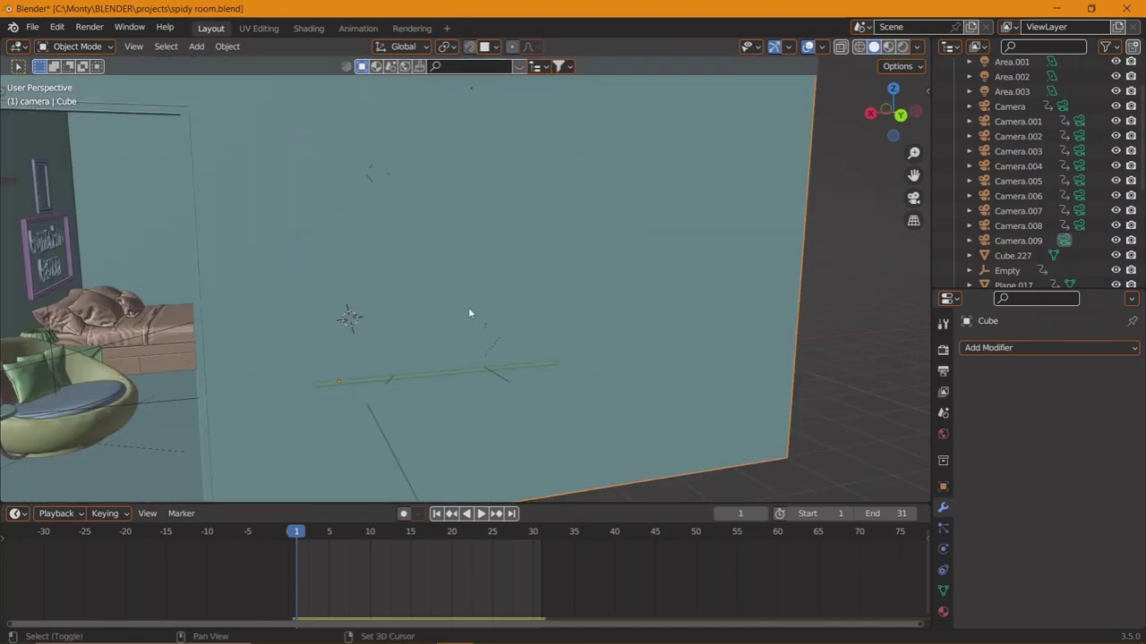
Orbit and check the camera view, save spidy room.blend, and browse the File export formats.
scroll(608, 296, down, 6)
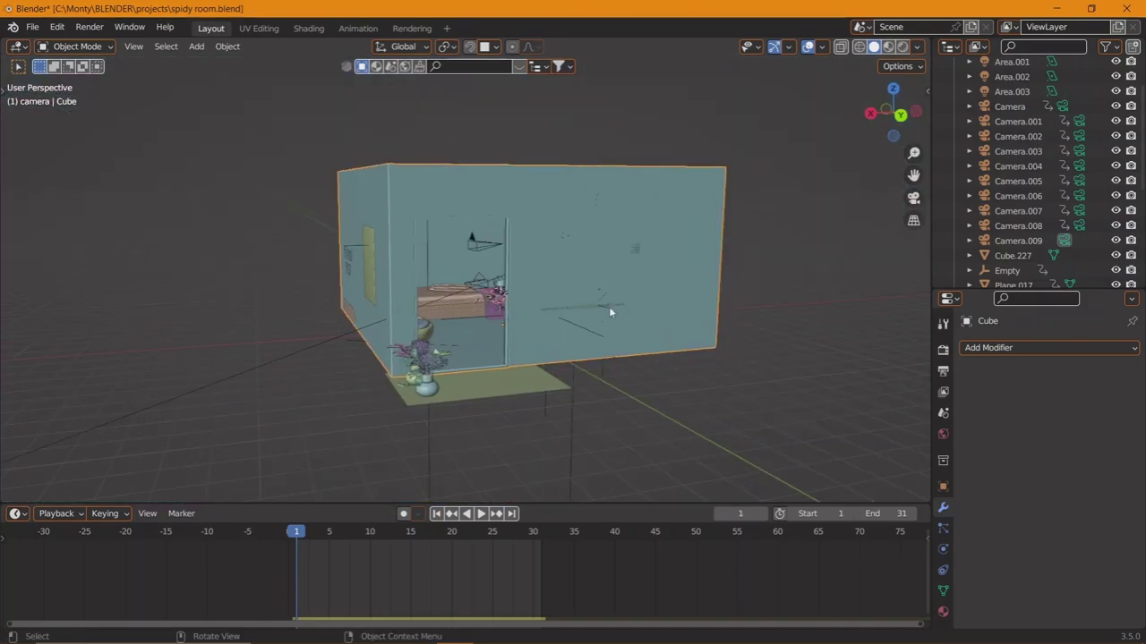
middle_drag(609, 296, 551, 319)
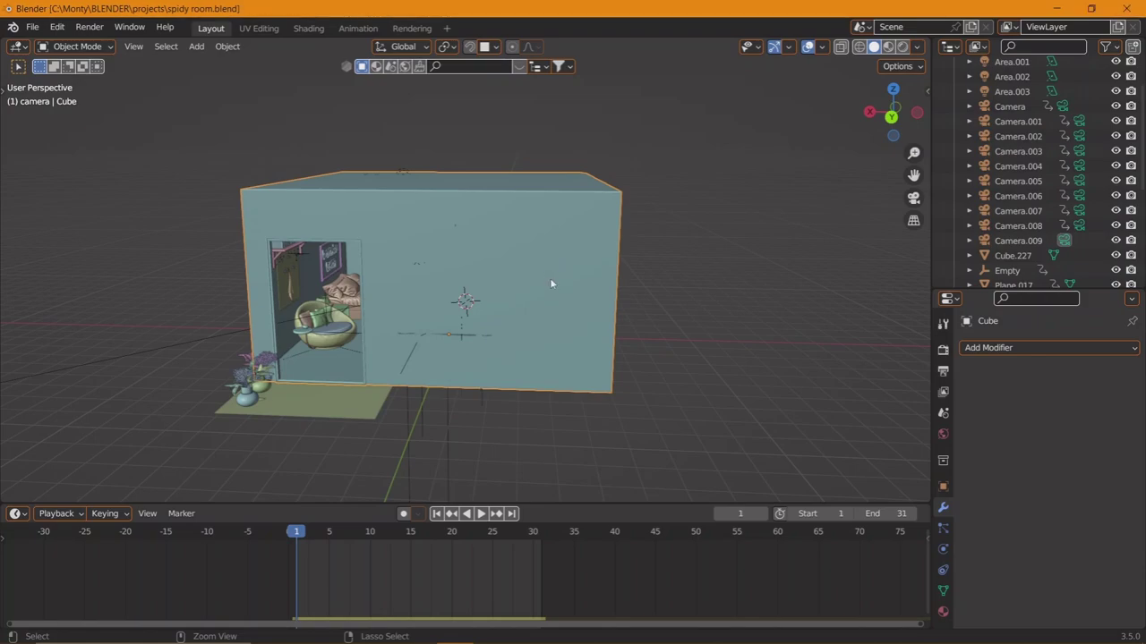
middle_drag(433, 328, 474, 333)
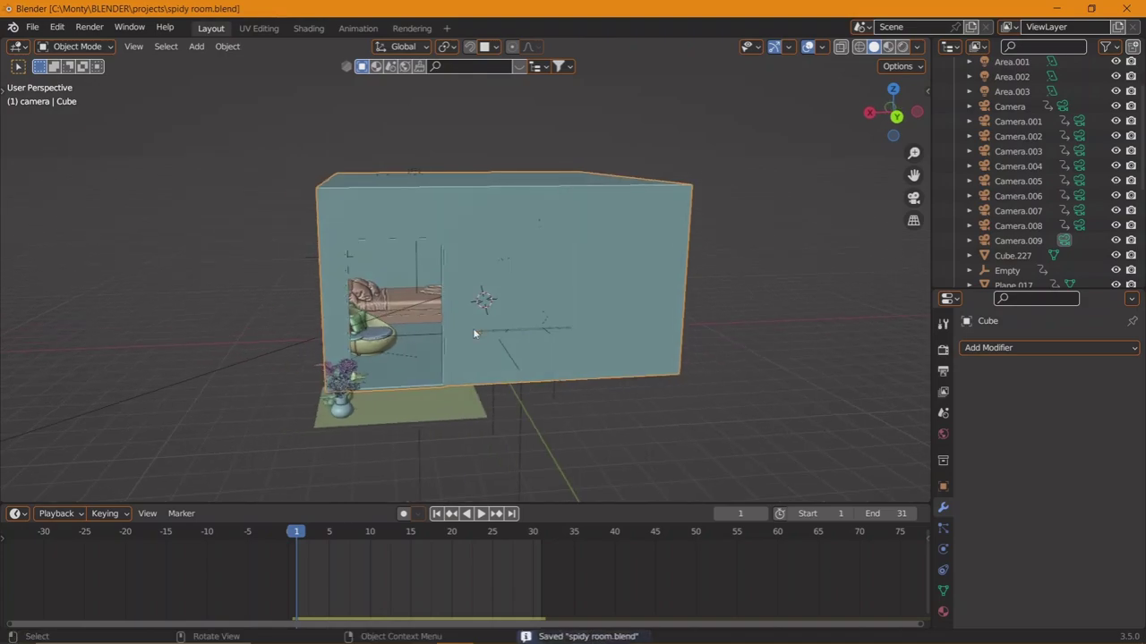
key(KP_0)
key(KP_0)
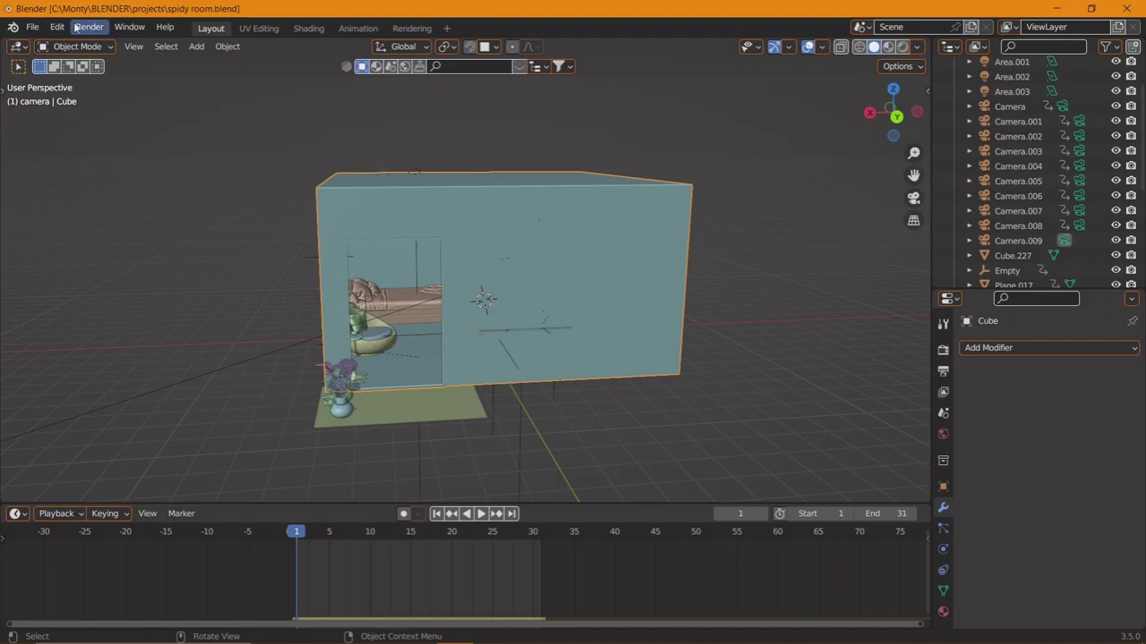
click(32, 27)
Select all objects and choose File > Export > FBX (.fbx) for spidy room.fbx.
key(a)
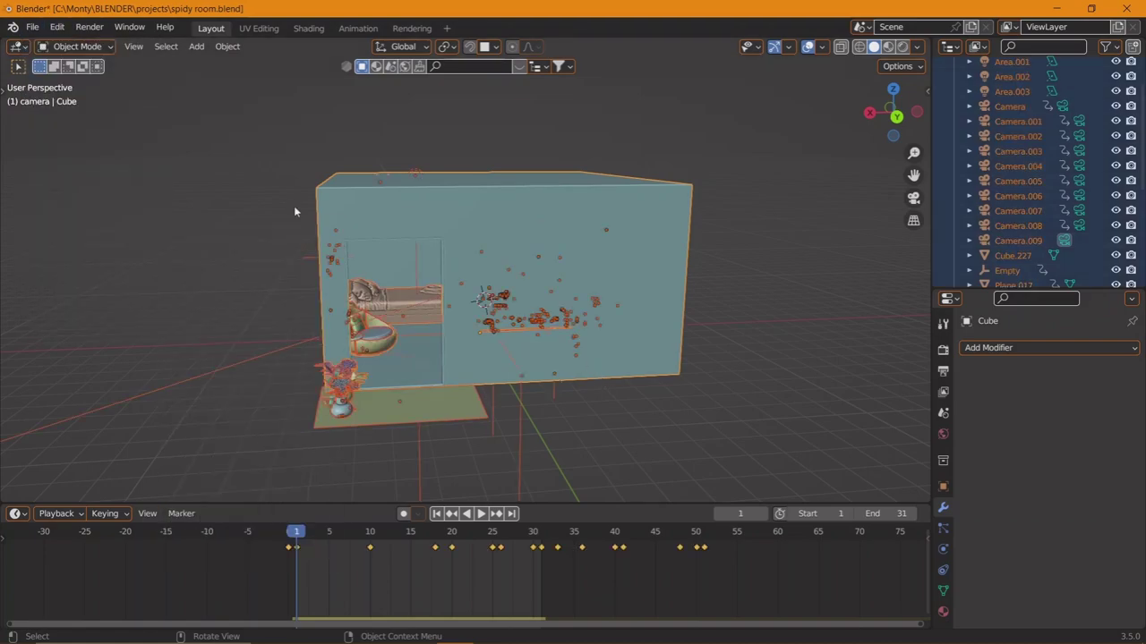
click(32, 27)
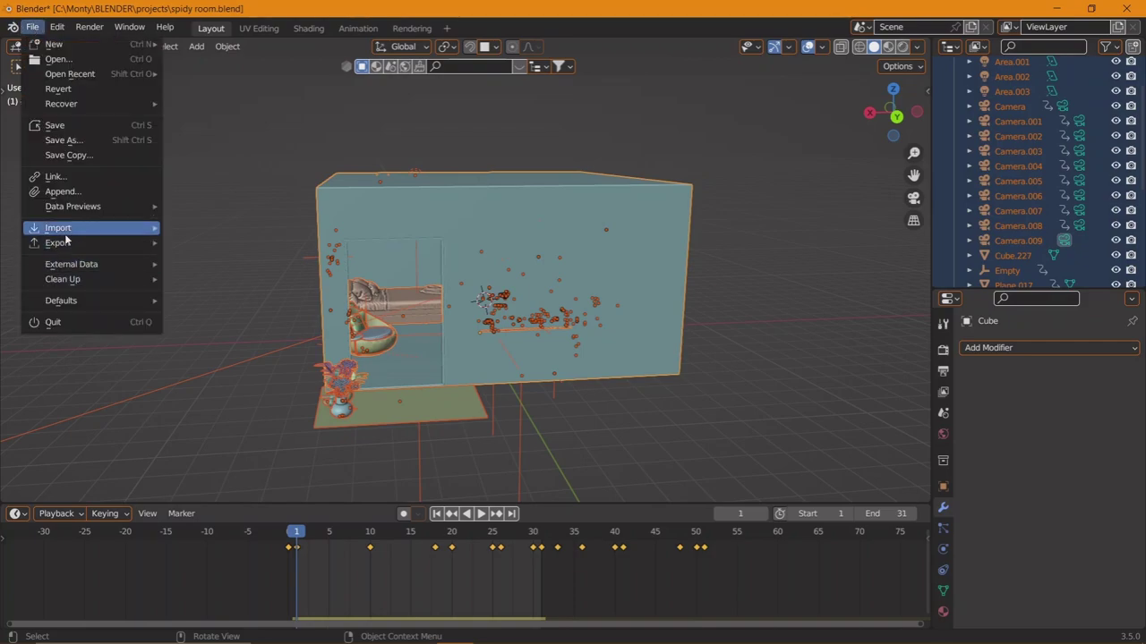
mouse_move(68, 243)
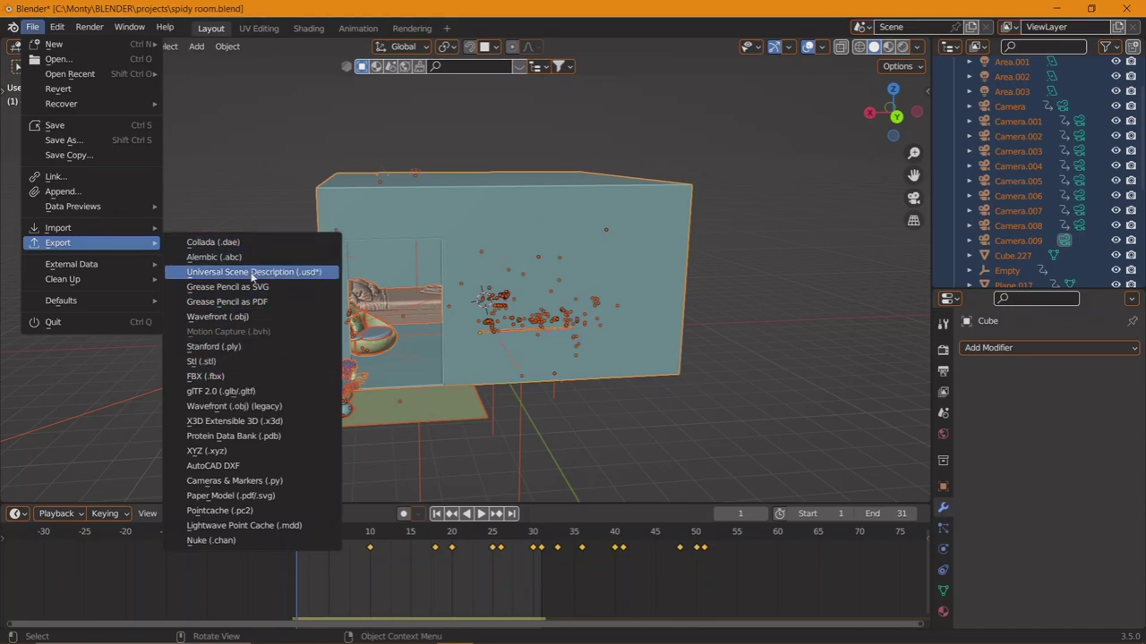
click(235, 376)
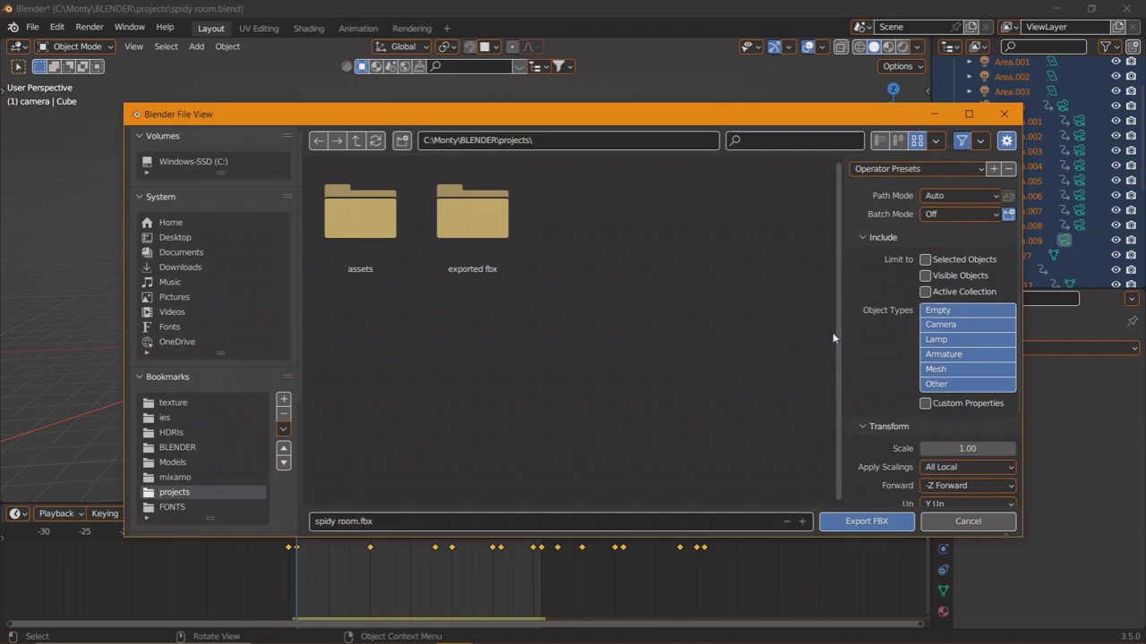
In the FBX export options, exclude armatures and enable Apply Transform.
click(953, 354)
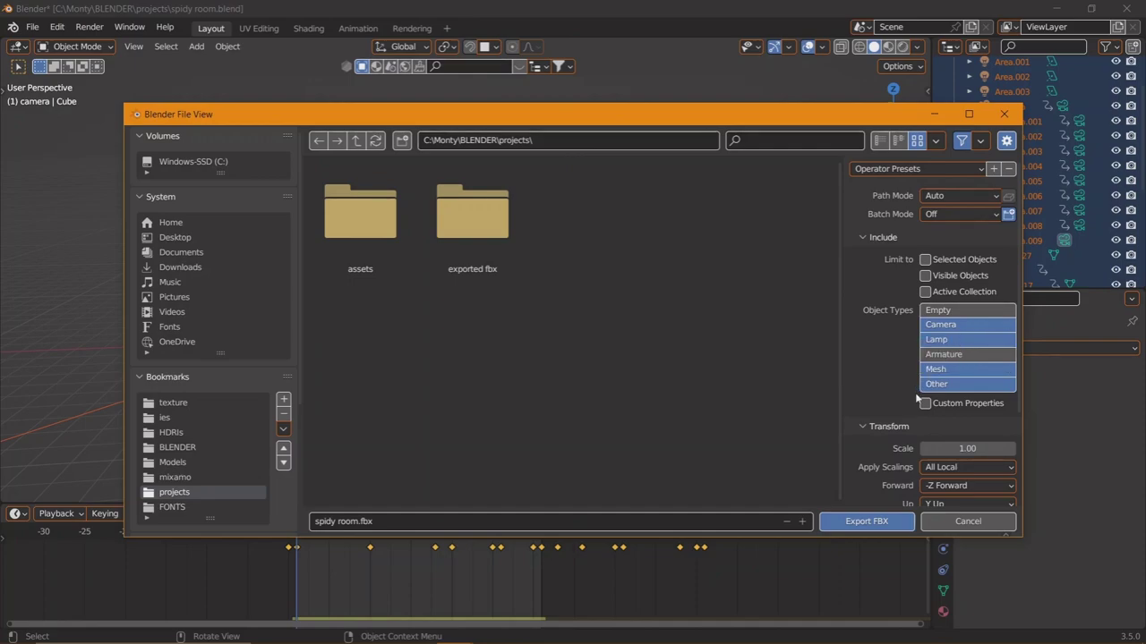
scroll(917, 403, down, 3)
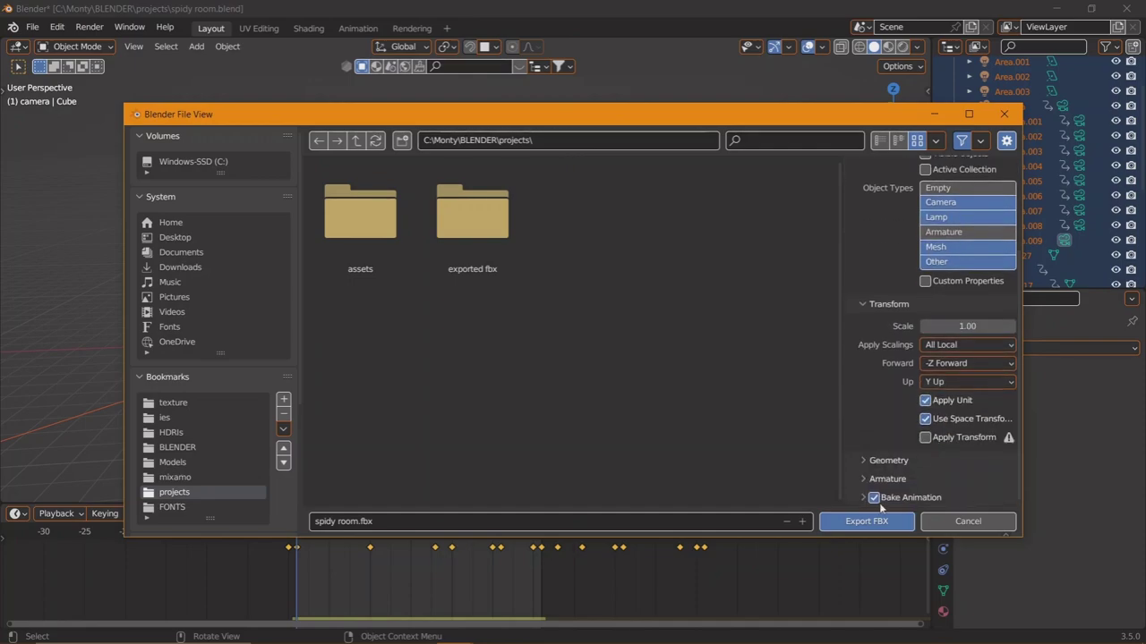
click(891, 478)
scroll(891, 478, down, 2)
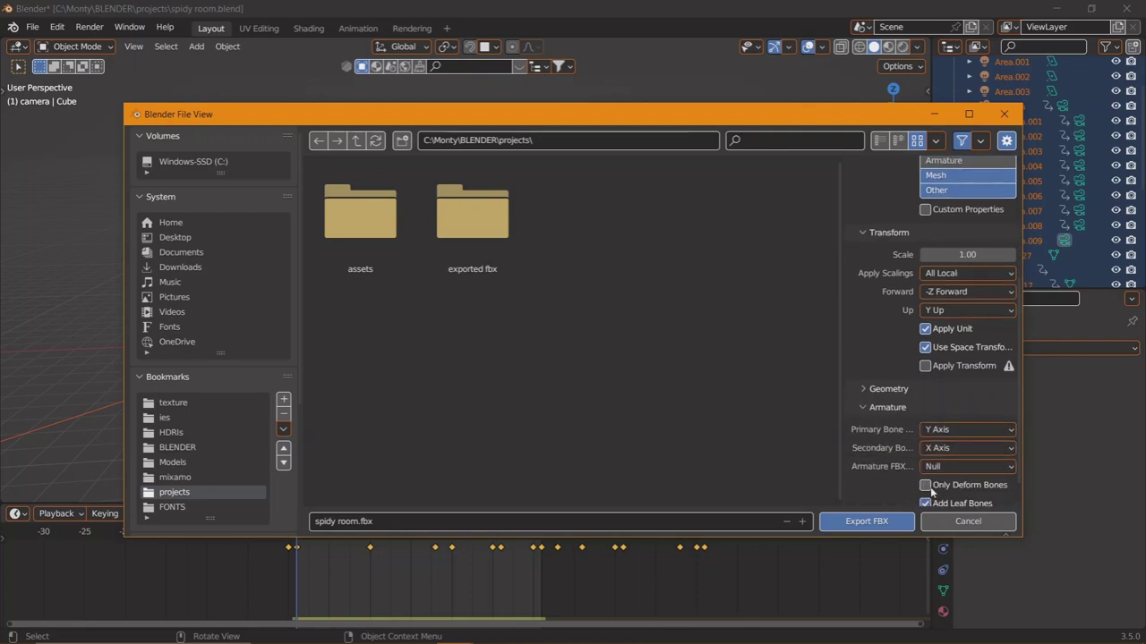
click(876, 404)
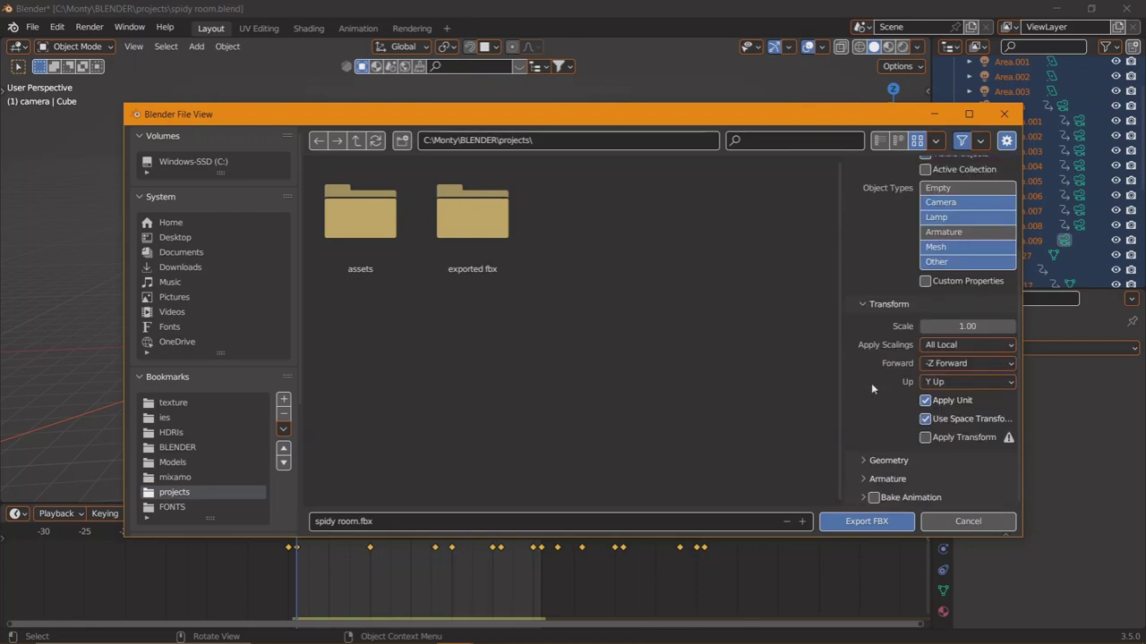
click(937, 438)
scroll(881, 432, up, 5)
scroll(884, 431, down, 5)
Choose the Desktop as destination and export spidy room.fbx.
click(201, 296)
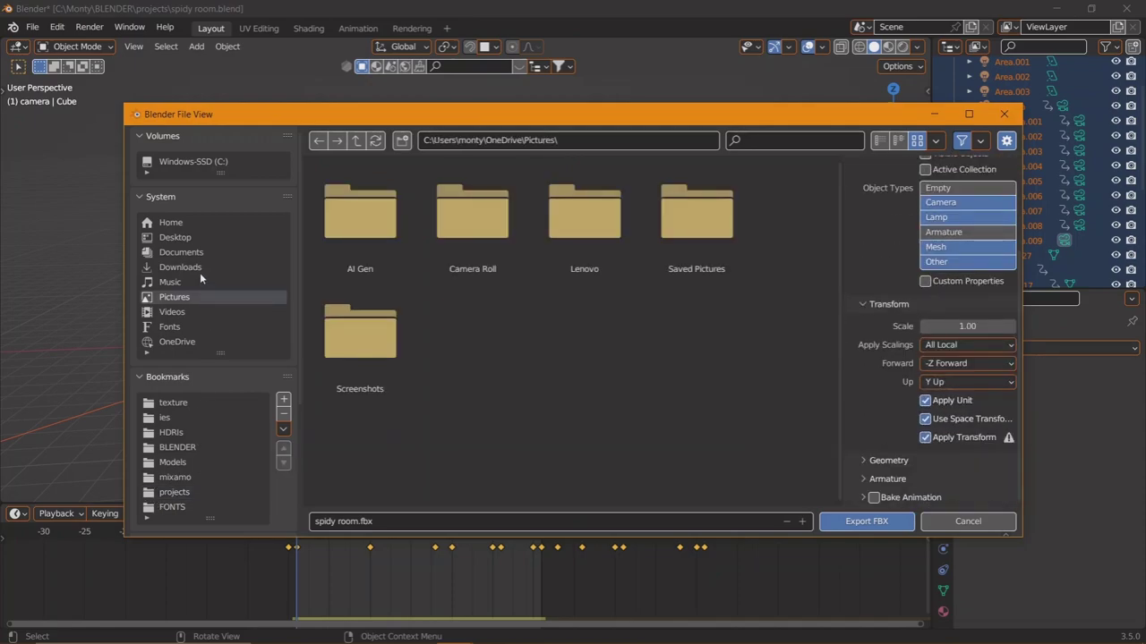
click(202, 237)
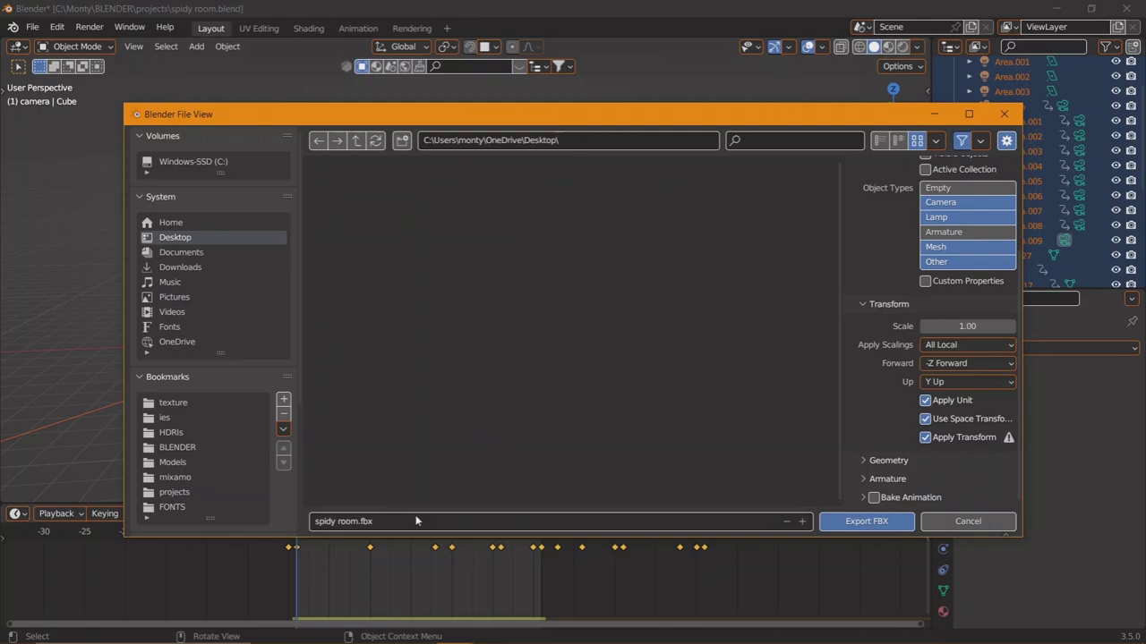
click(863, 526)
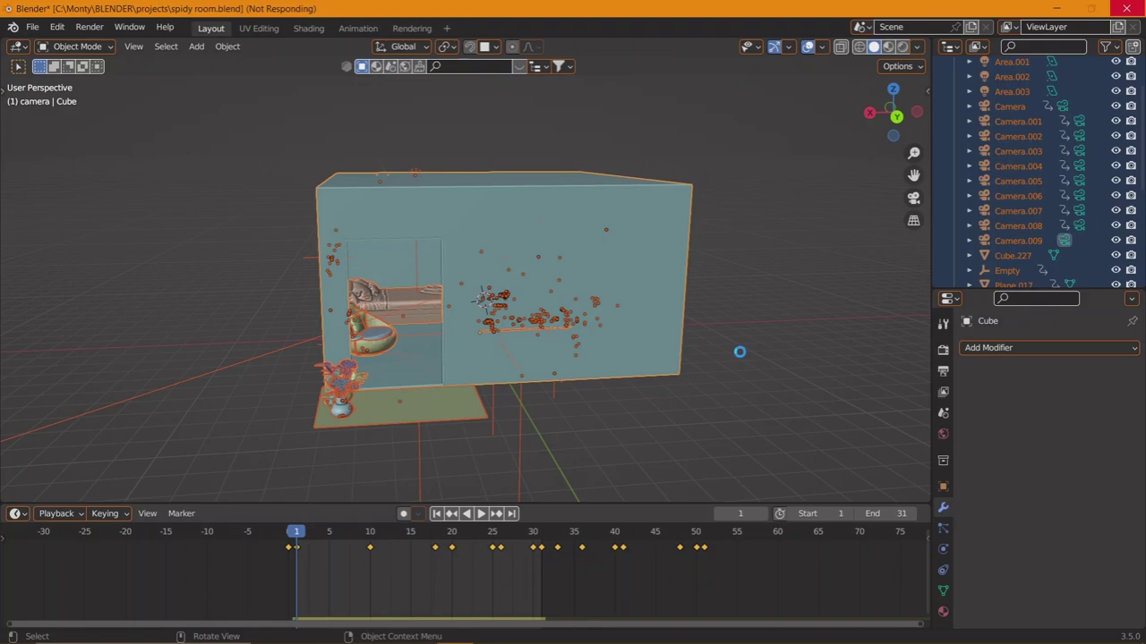
Open Task Manager while Blender shows Not Responding after the export.
key(ctrl+shift+Escape)
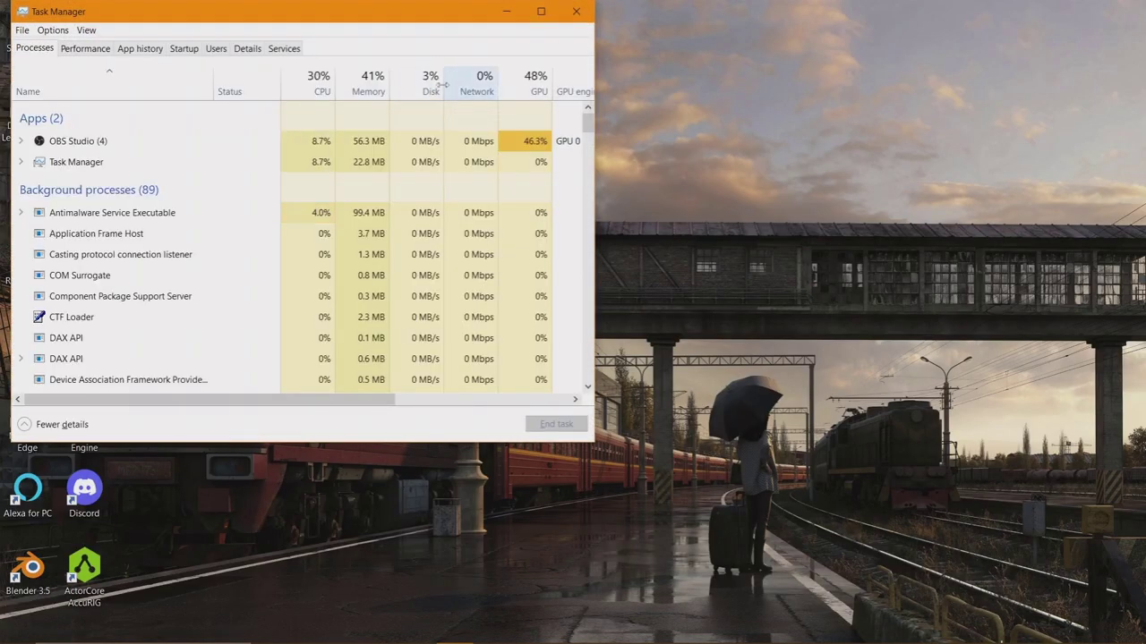
Close Task Manager and open MyProject3 in Unreal Engine 4.27.2.
click(576, 11)
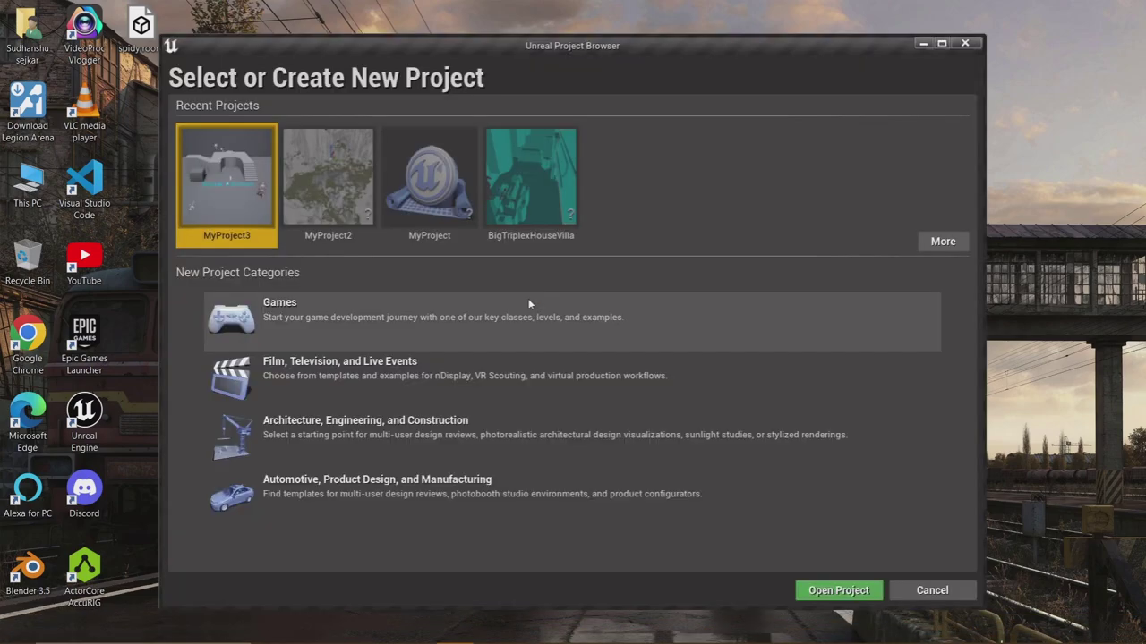
double_click(212, 208)
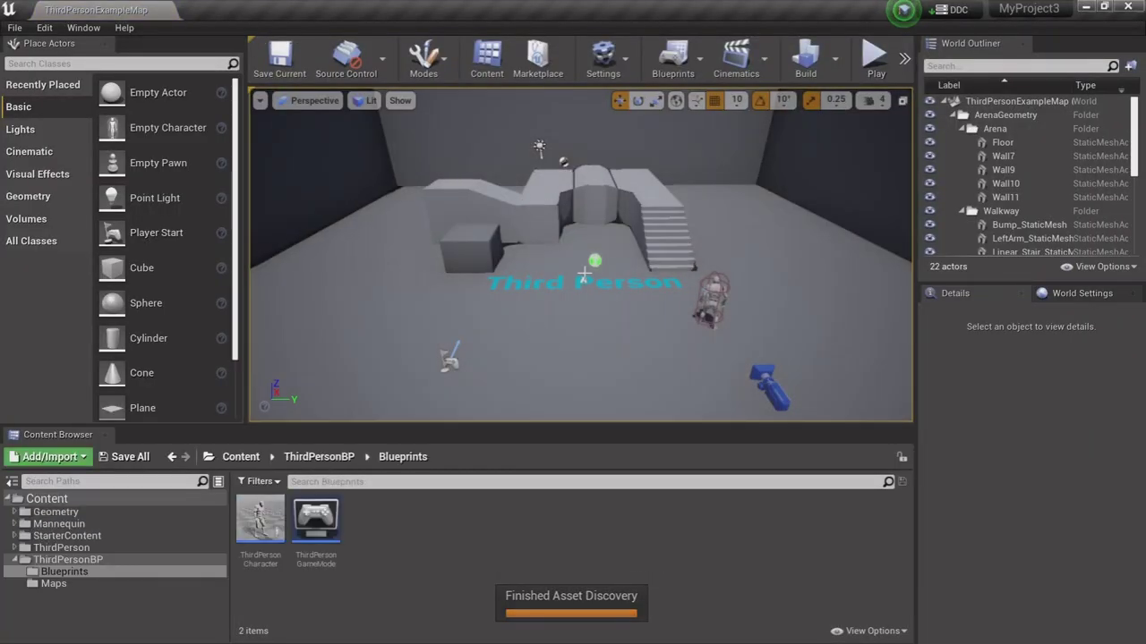
Delete four arena walls, including Wall10, from the example map.
mouse_move(516, 287)
mouse_down()
mouse_move(582, 287)
mouse_move(484, 311)
mouse_move(612, 268)
mouse_up()
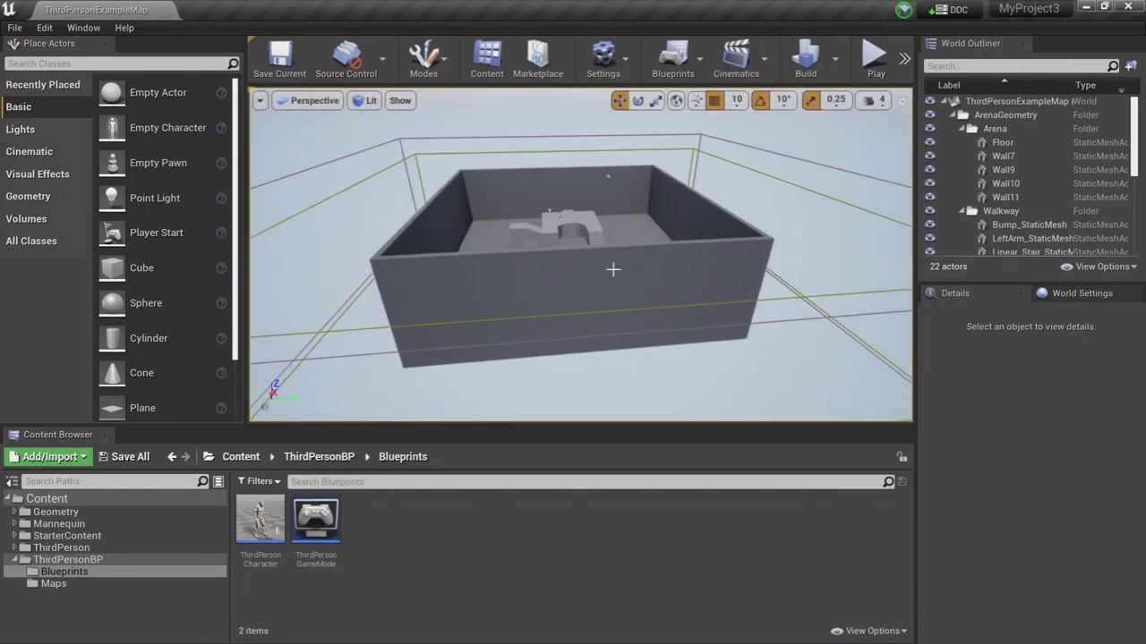
click(612, 268)
key(Delete)
click(698, 215)
key(Delete)
click(601, 184)
key(Delete)
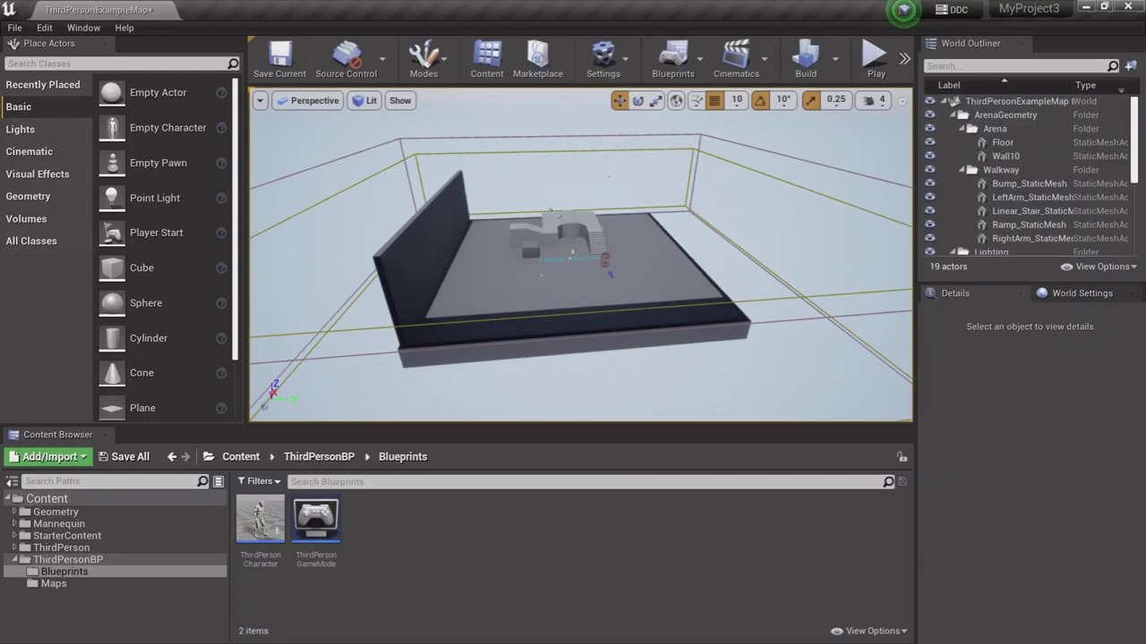
click(421, 230)
key(Delete)
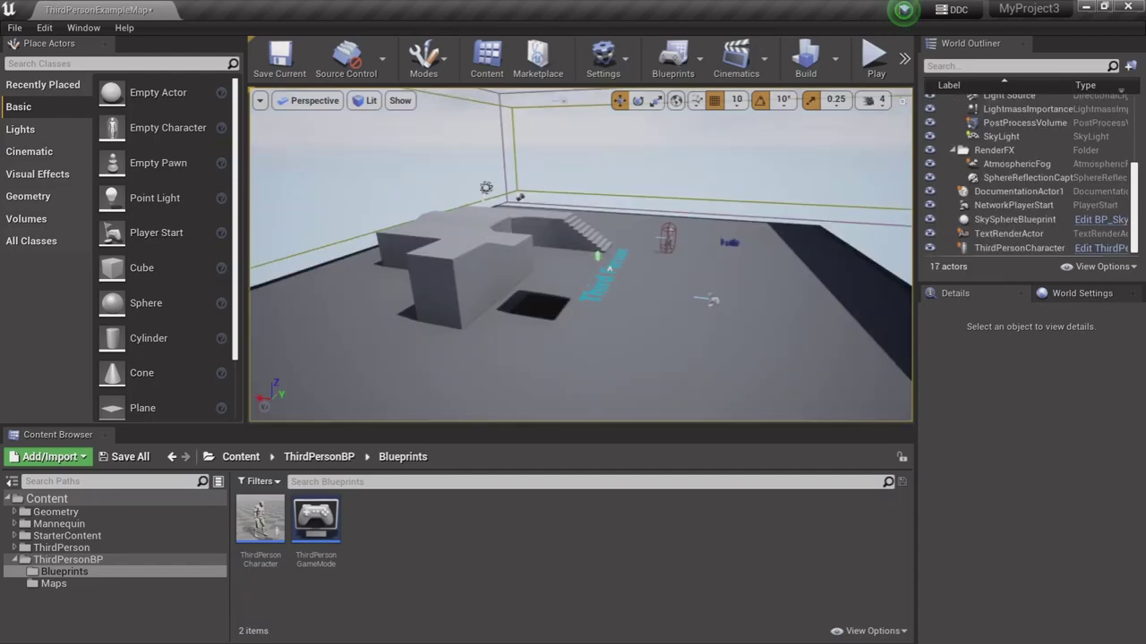
Delete the two raised walkway blocks and show the top-level Content folder.
click(481, 246)
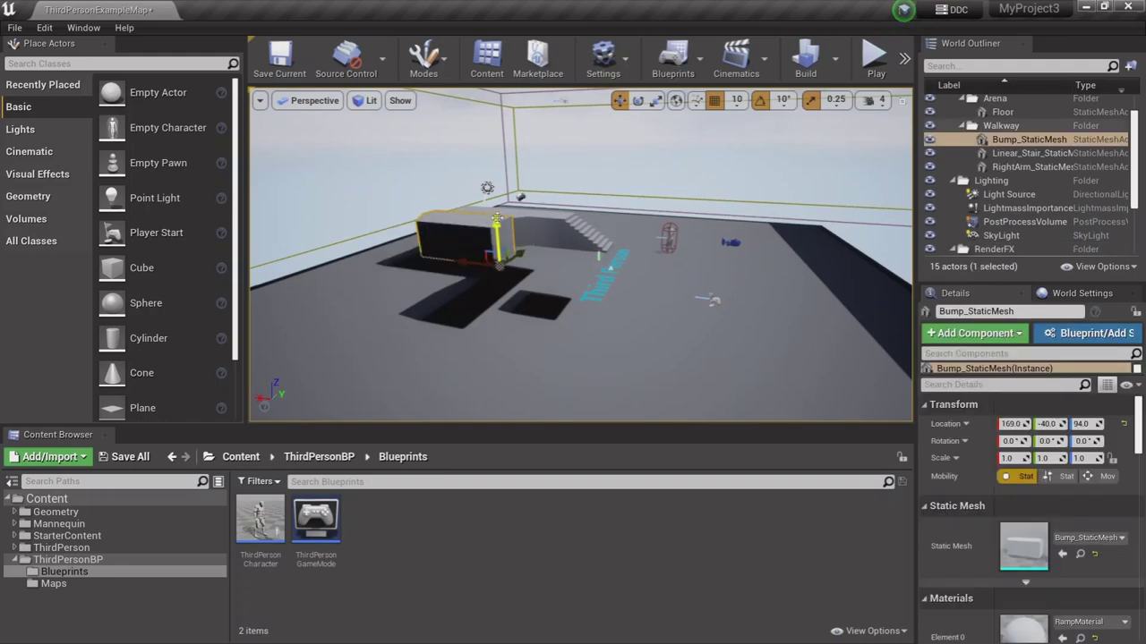
key(Delete)
click(536, 221)
key(Delete)
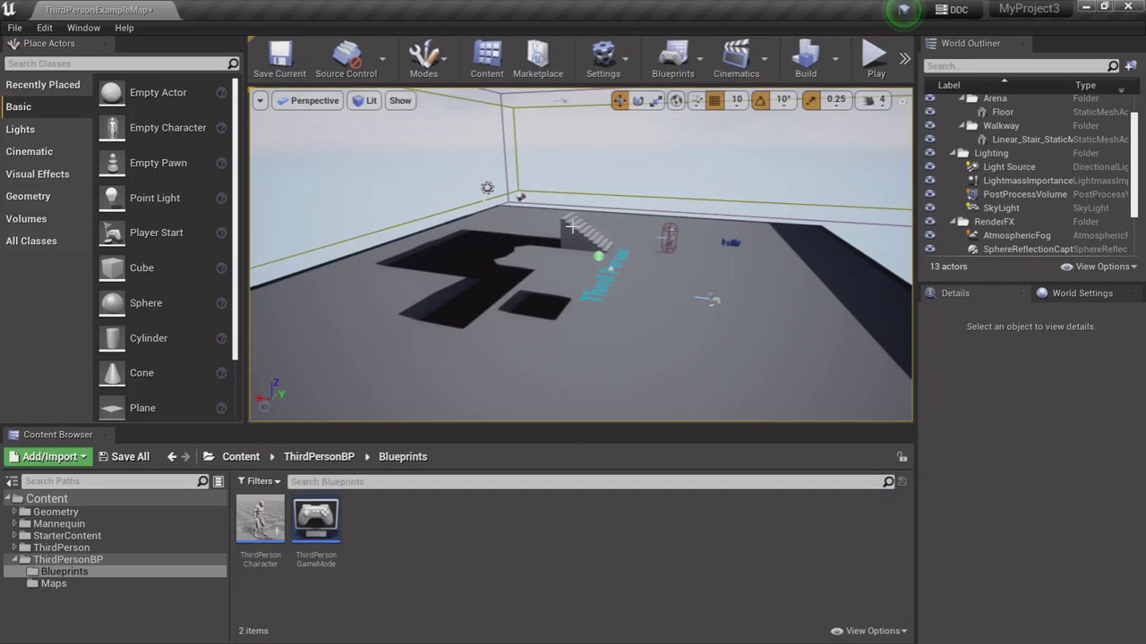
key(Down)
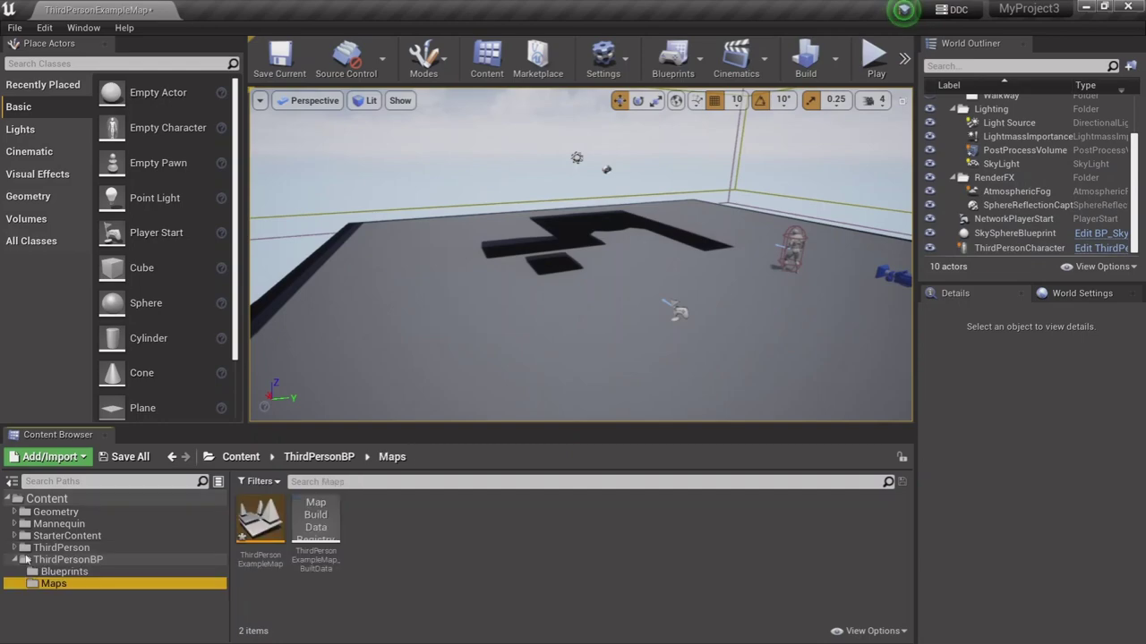
click(50, 498)
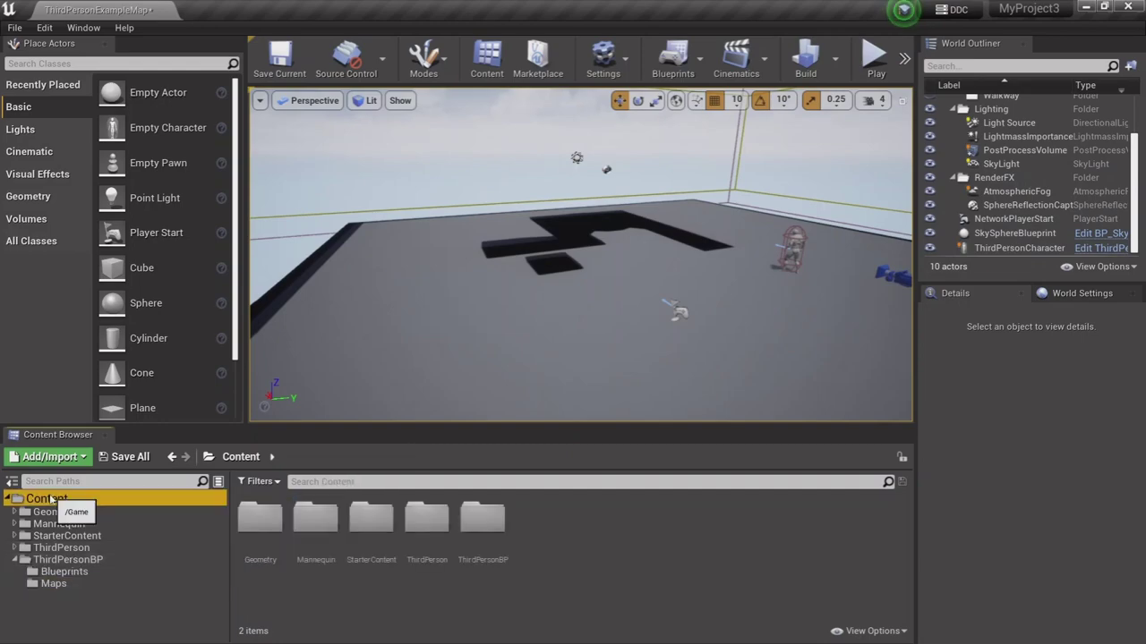
Create an 'import' folder under Content and import spidy room from the Desktop into it.
right_click(52, 499)
mouse_move(102, 205)
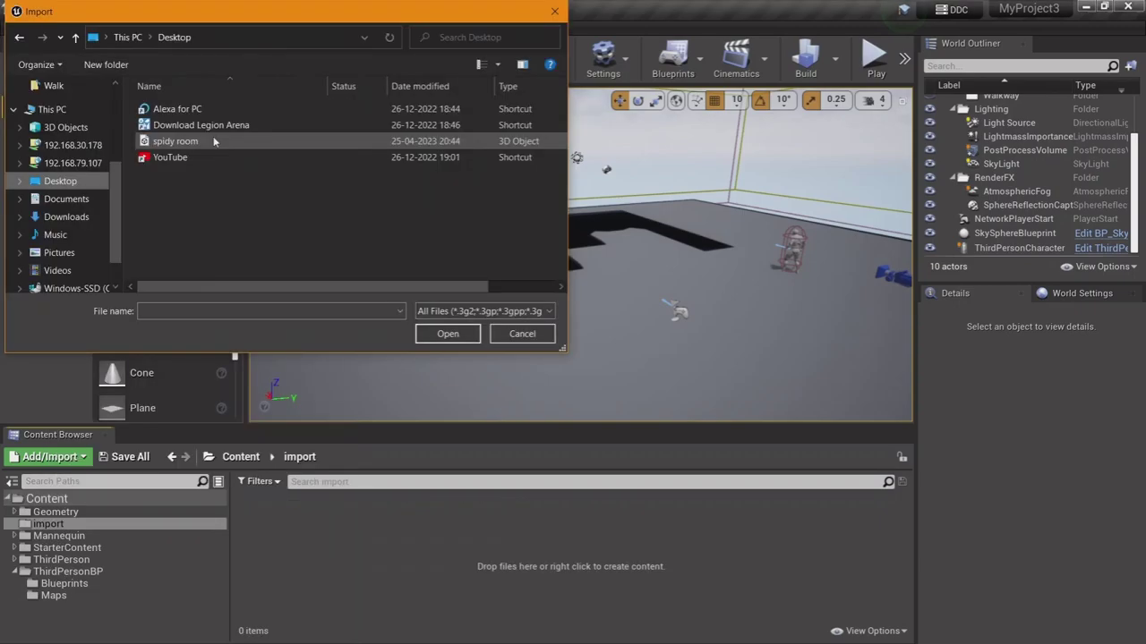
double_click(213, 136)
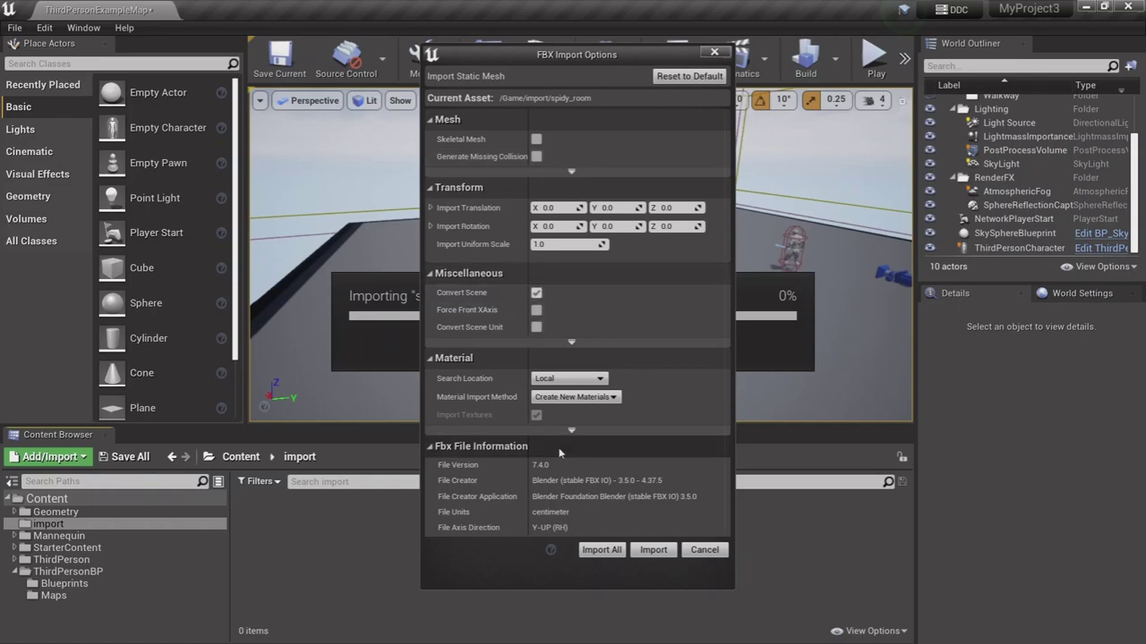
Keep Create New Materials as the material import method and Import All of spidy room.
click(614, 397)
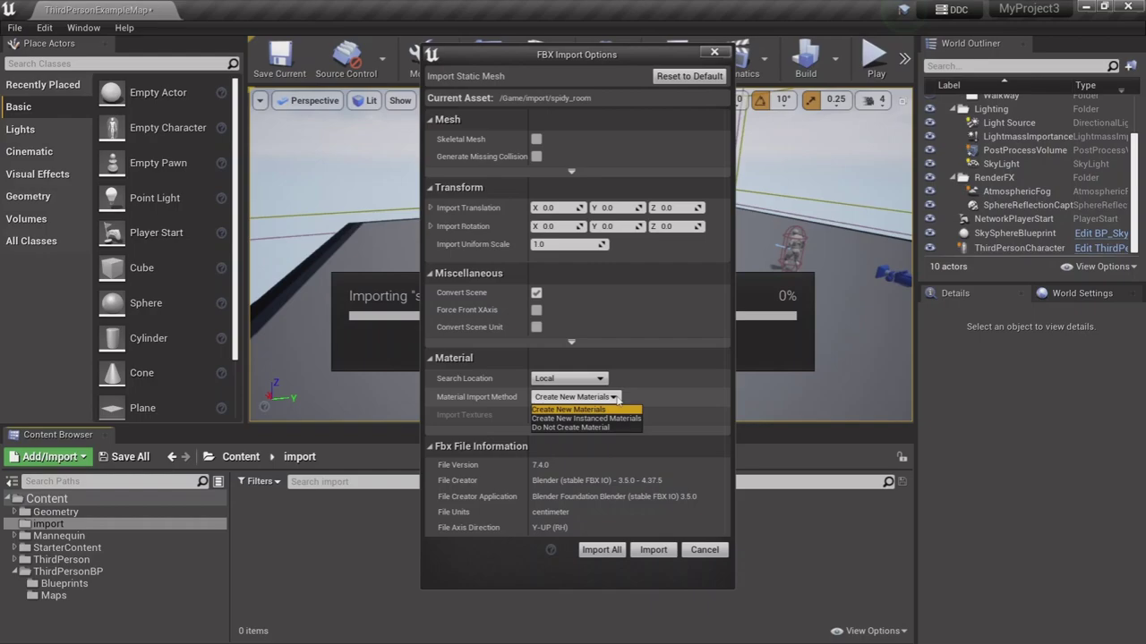
click(617, 400)
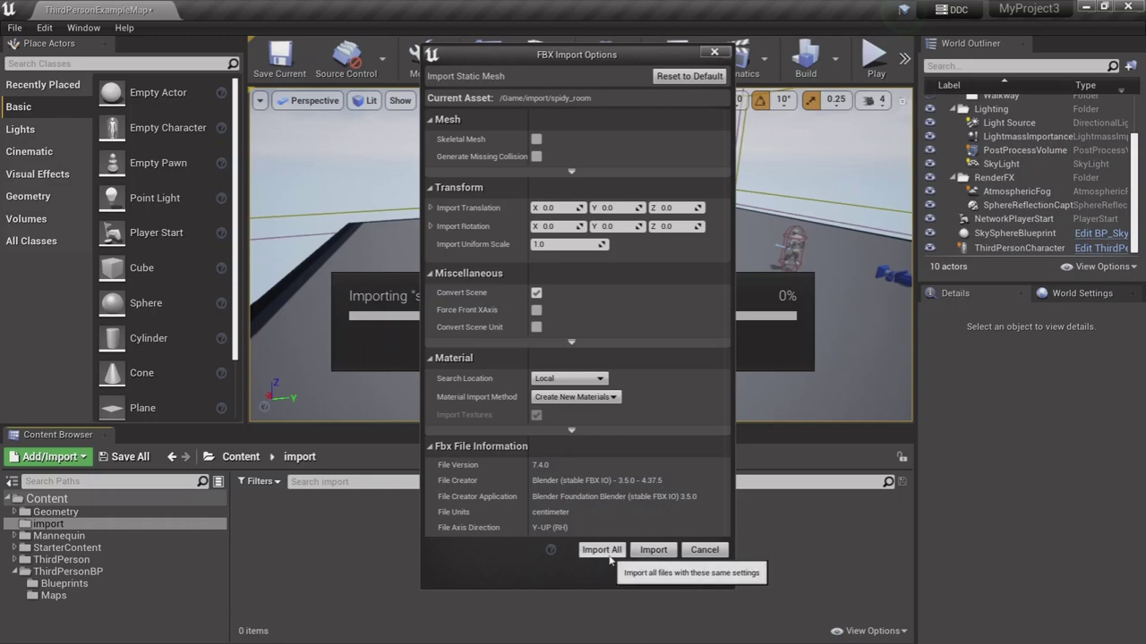
click(566, 431)
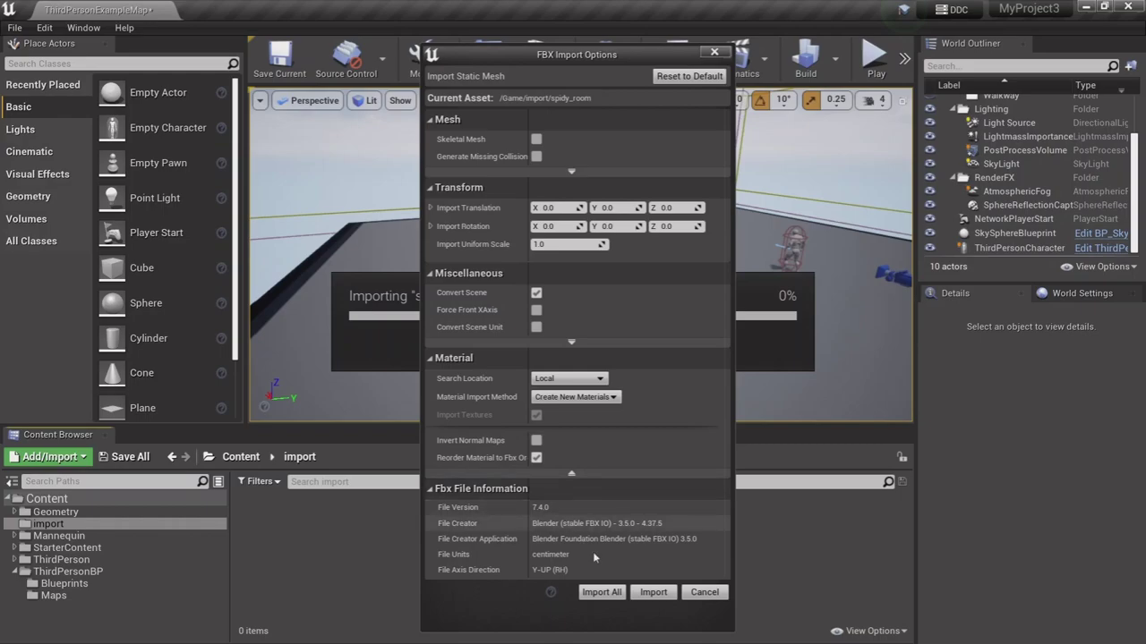
click(601, 592)
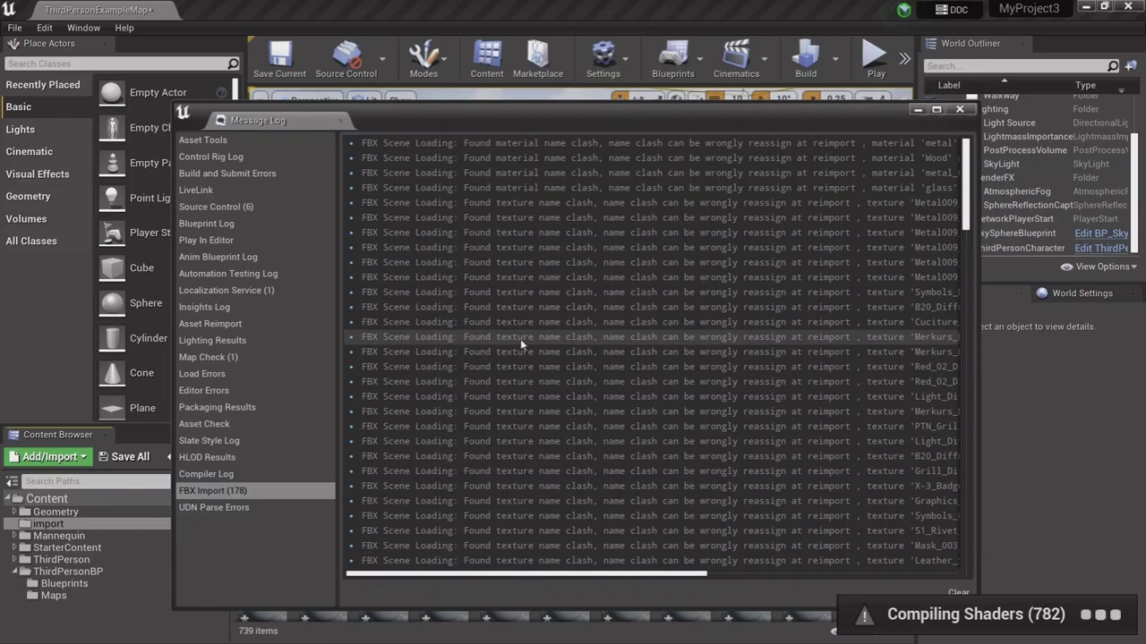
click(646, 548)
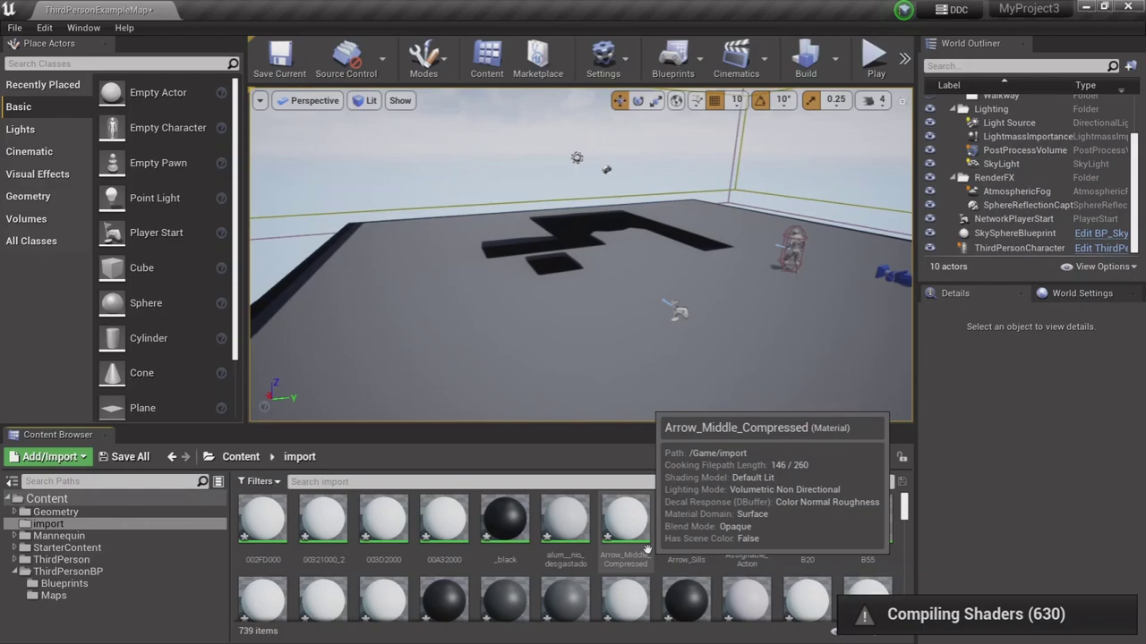
drag(904, 508, 902, 549)
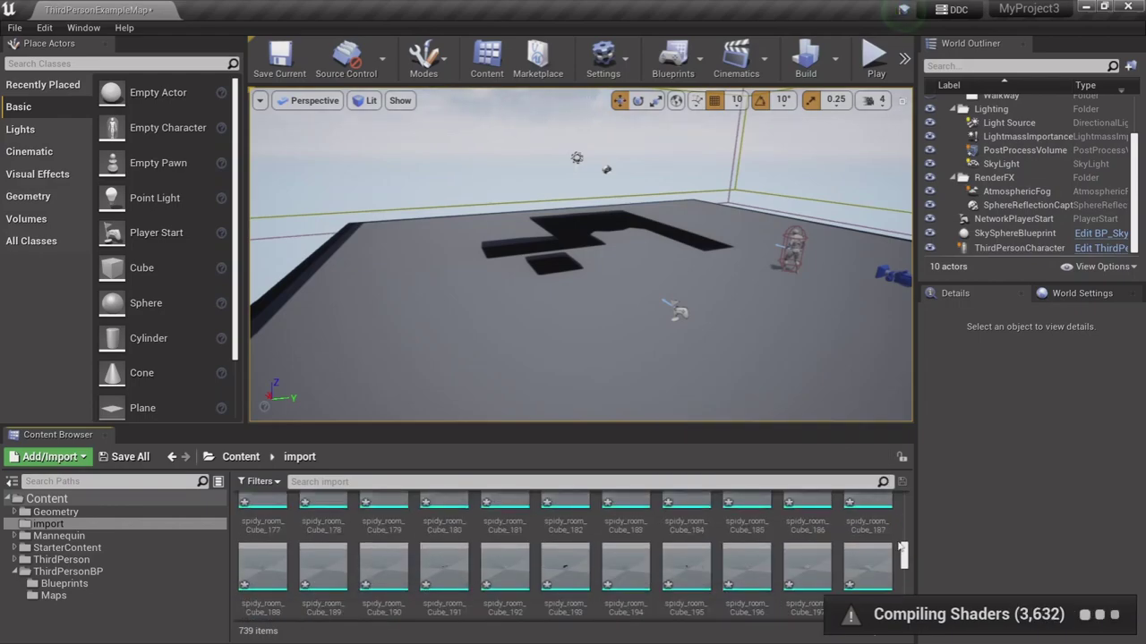
scroll(899, 547, down, 5)
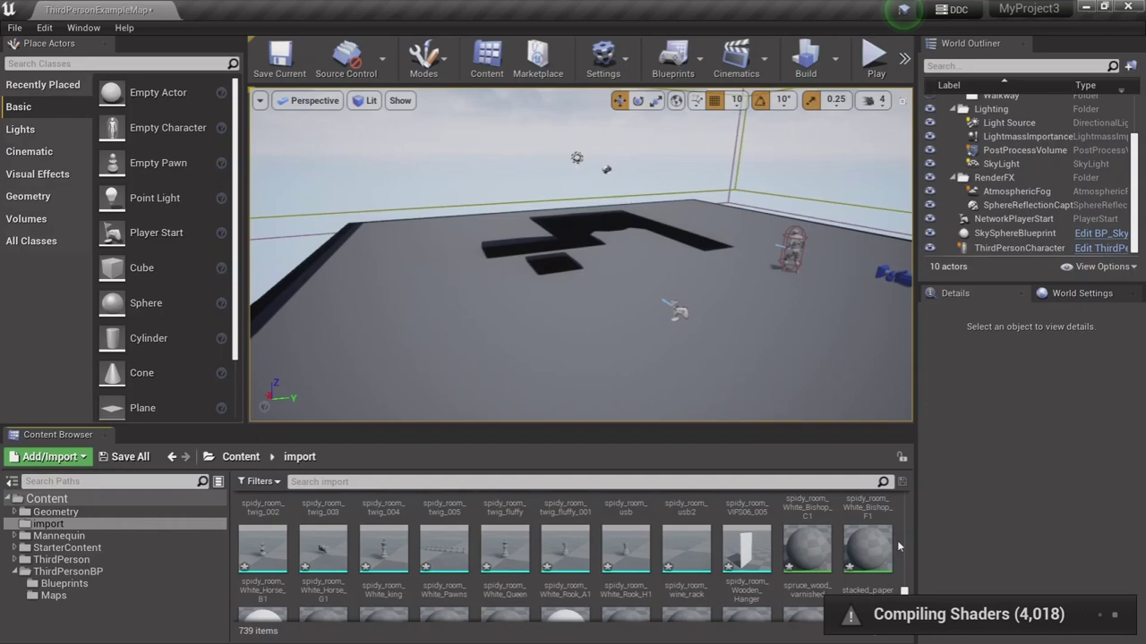
scroll(897, 541, up, 1)
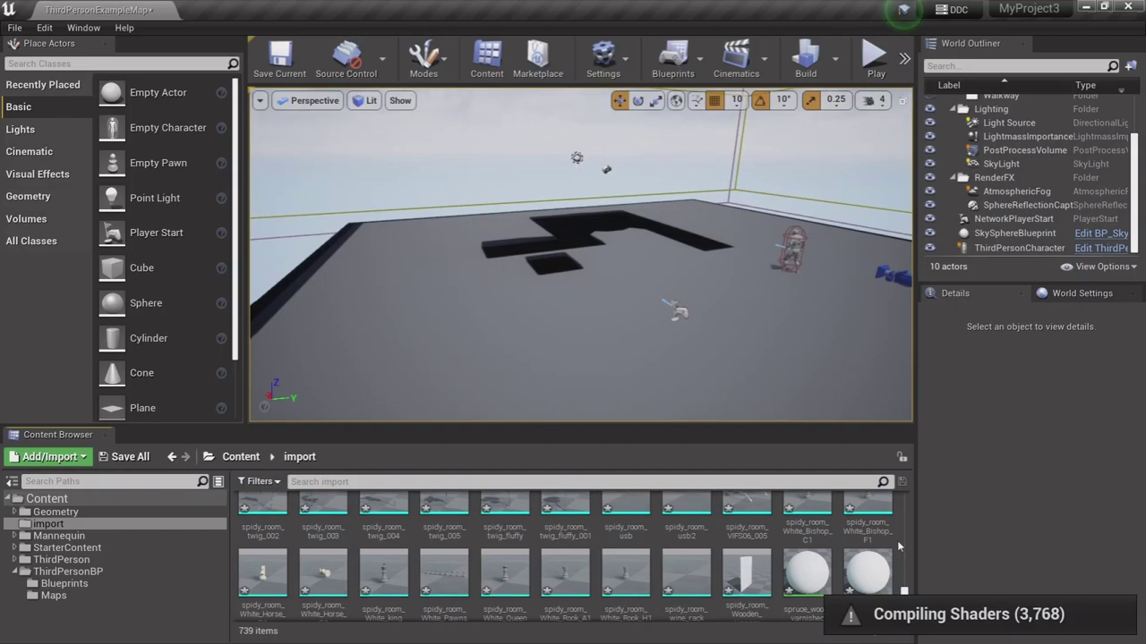
scroll(897, 540, up, 5)
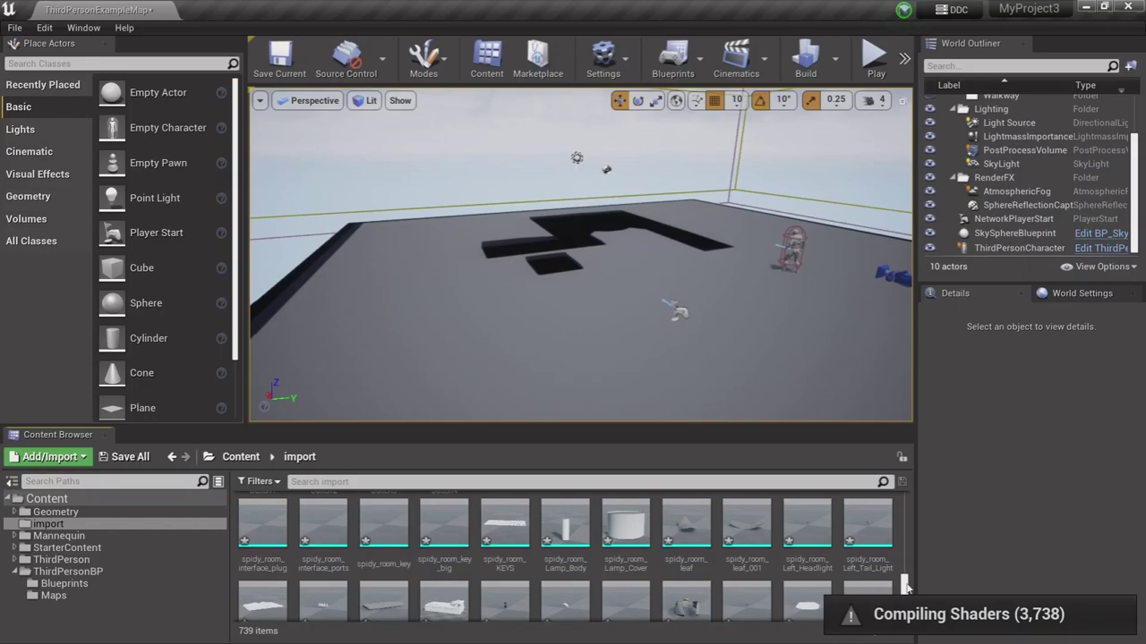
key(ctrl+shift+Escape)
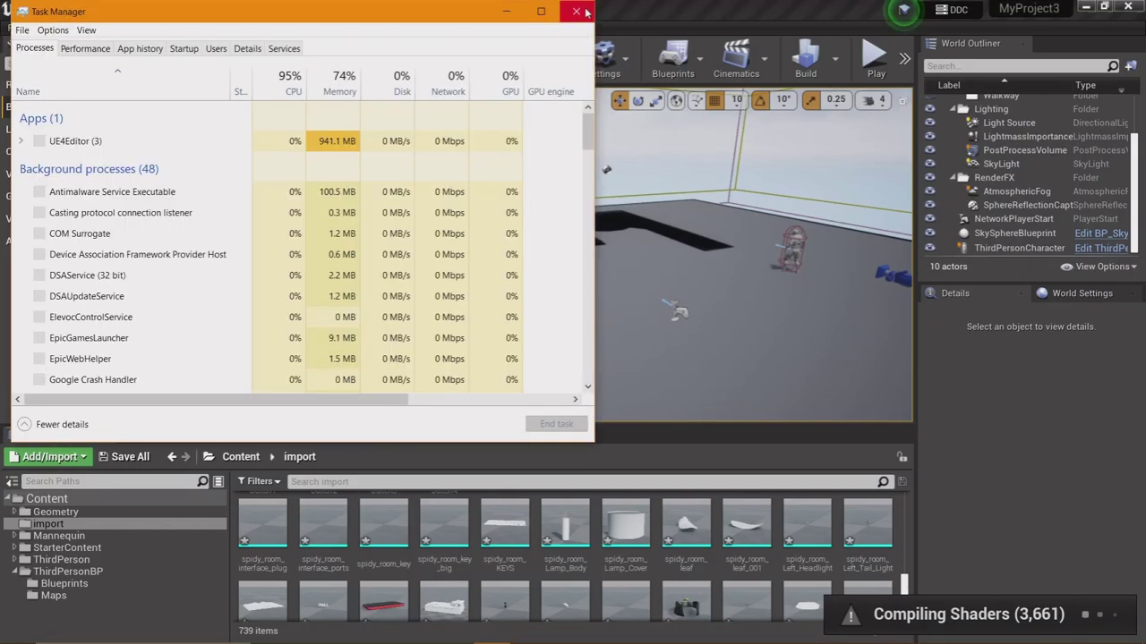
click(586, 13)
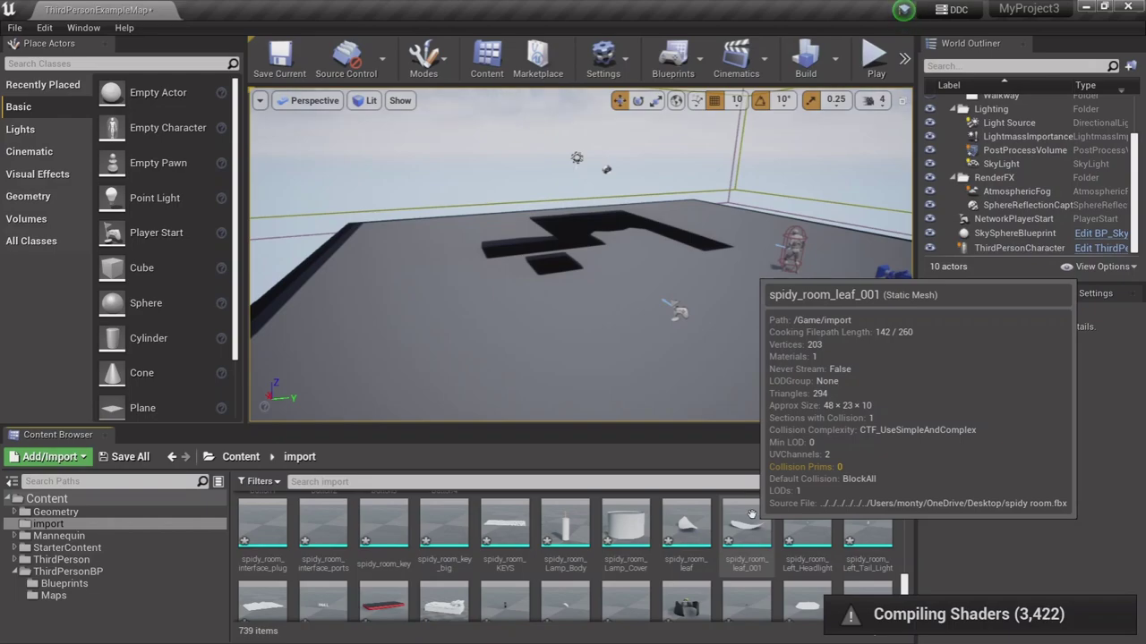
Delete the imported material assets, cutting the folder to 506 items, and remove the level's floor.
scroll(752, 513, up, 10)
shift+click(660, 530)
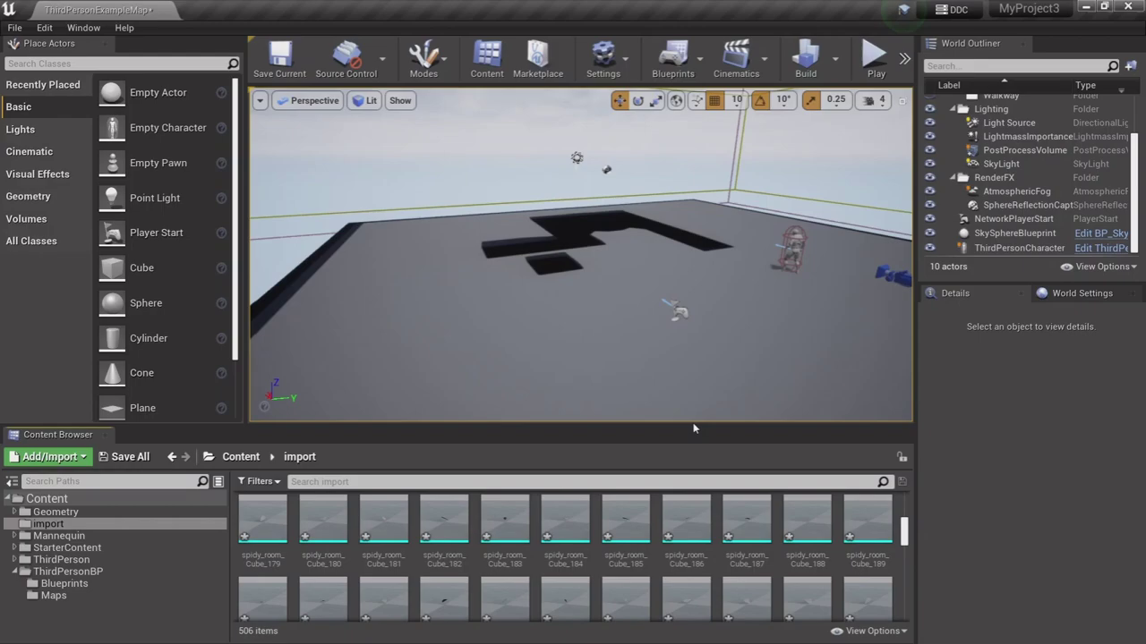
click(570, 251)
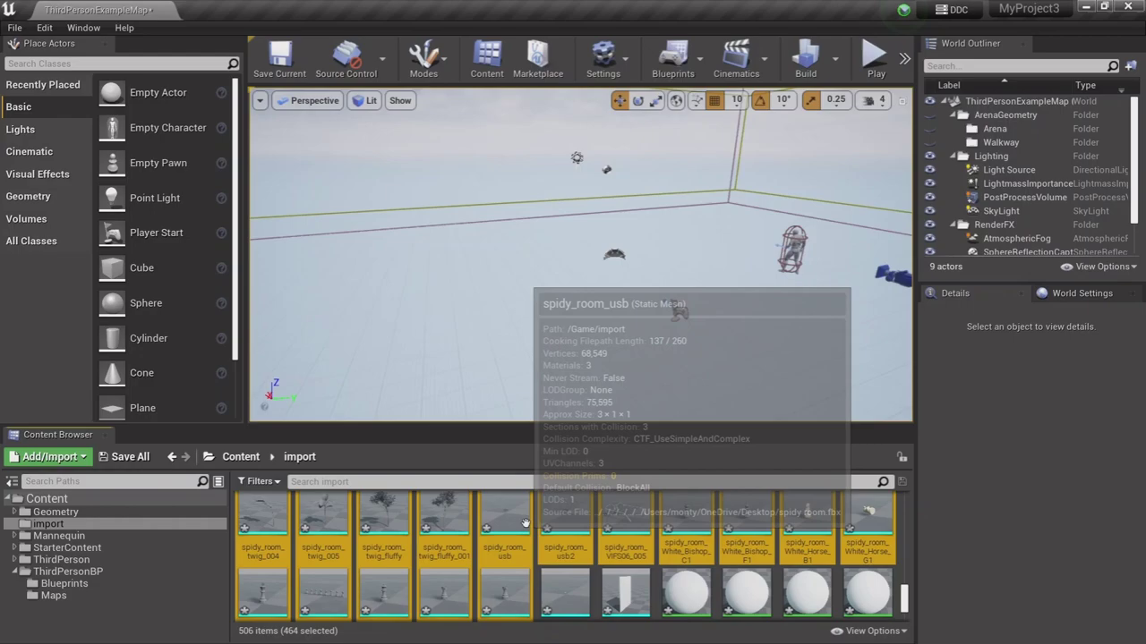
Drag the 464 selected spidy room static meshes into the viewport, bringing the level to 473 actors.
drag(525, 522, 595, 278)
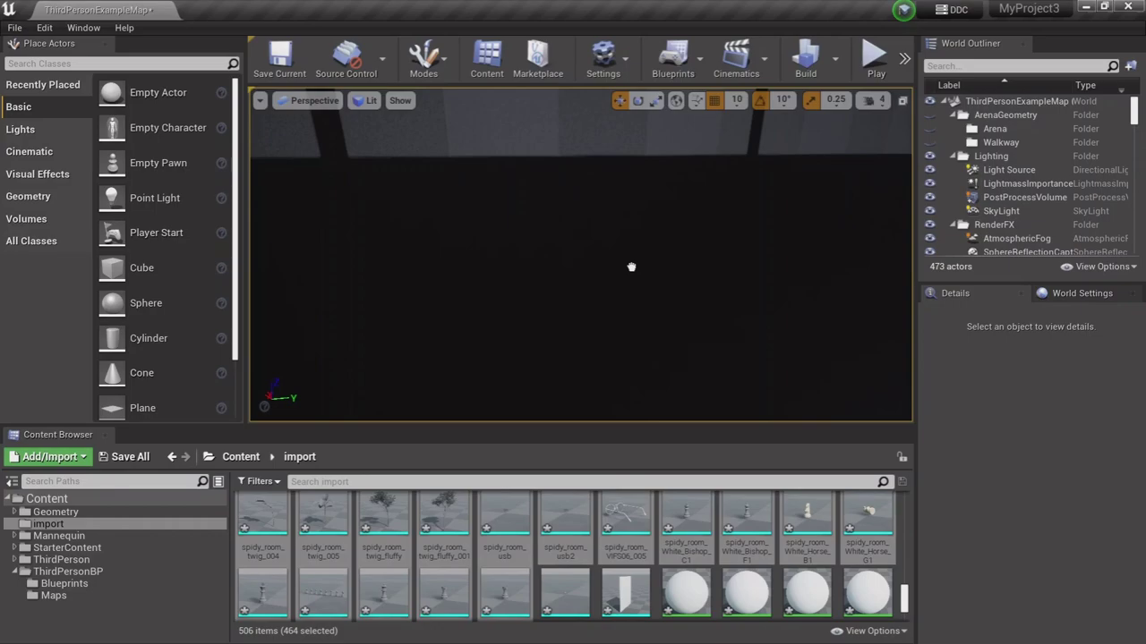
click(631, 266)
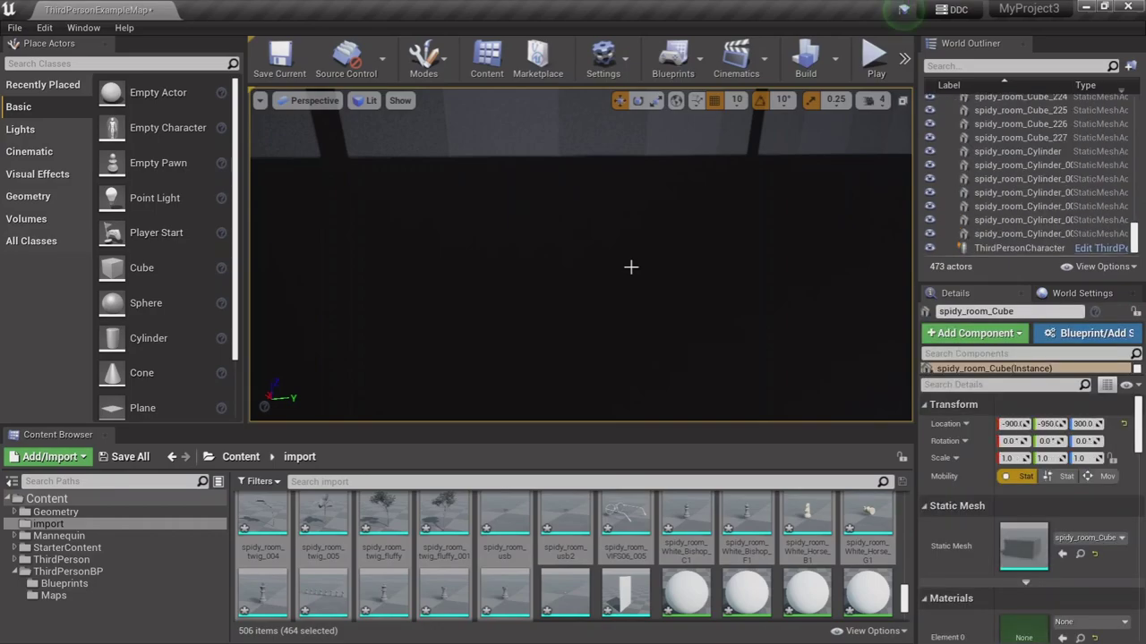
key(f)
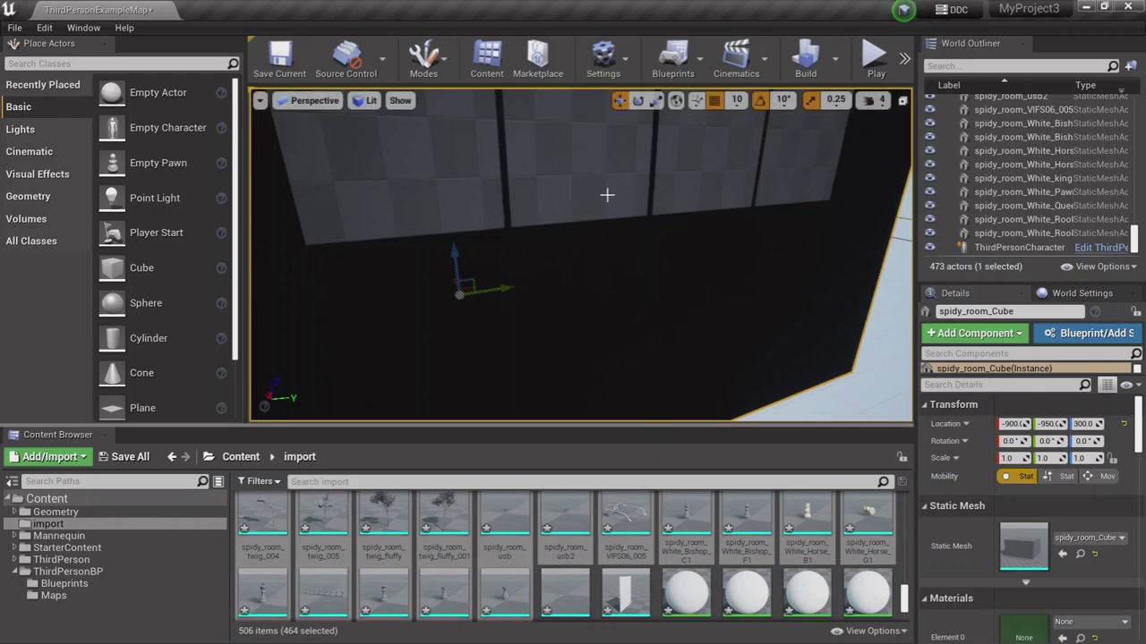
mouse_move(606, 197)
alt+mouse_down()
mouse_move(641, 243)
mouse_move(645, 272)
mouse_move(501, 259)
mouse_move(645, 238)
alt+mouse_up()
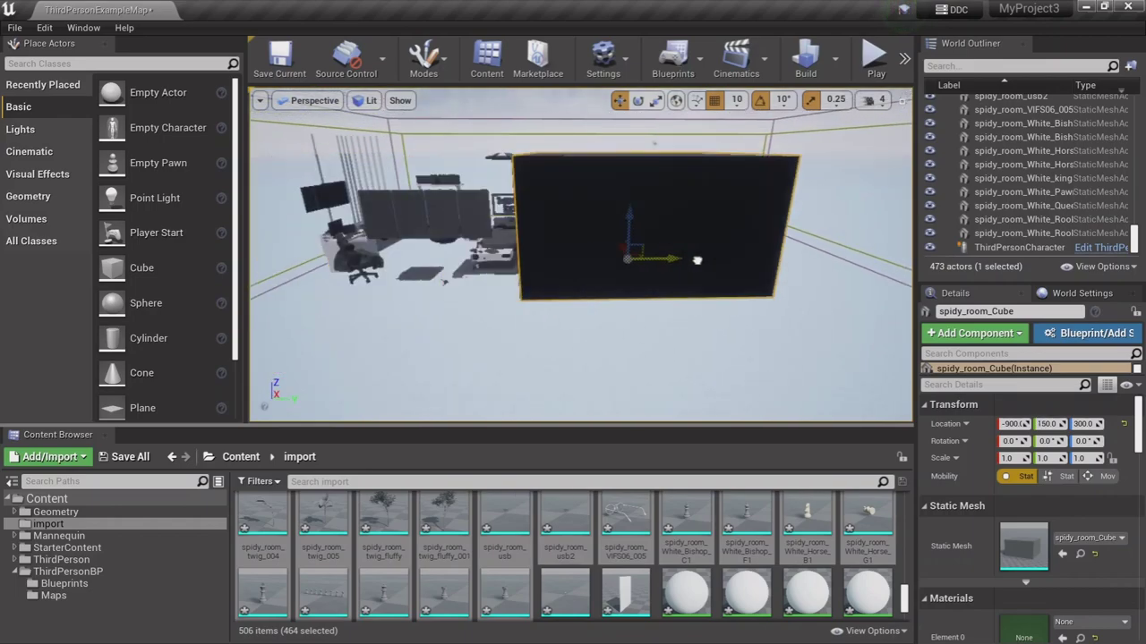
key(ctrl+z)
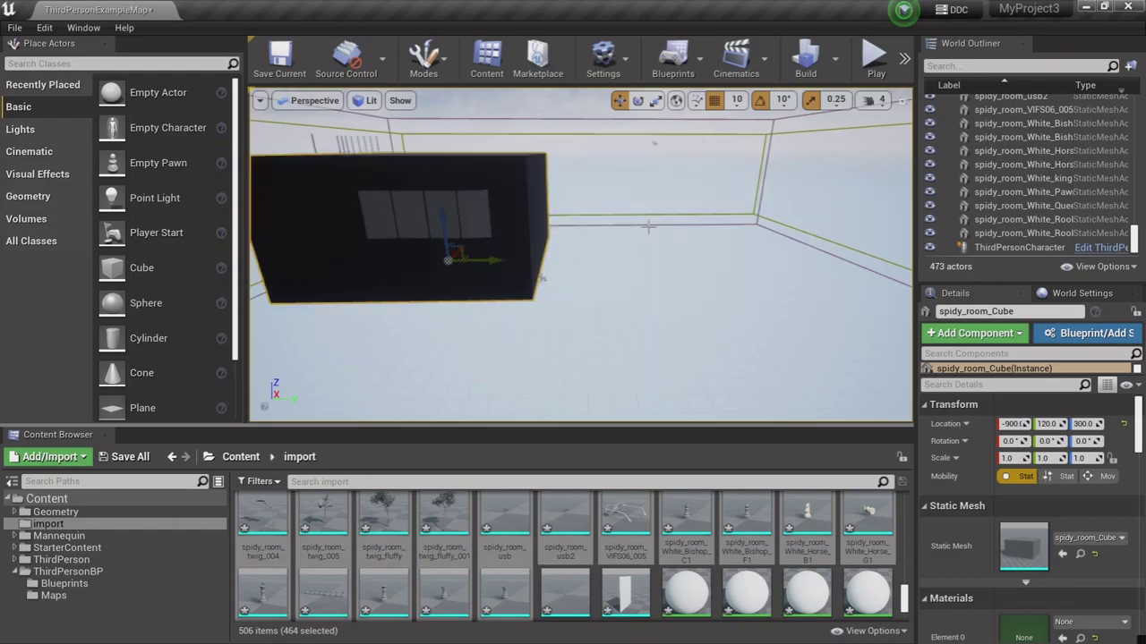
key(ctrl+a)
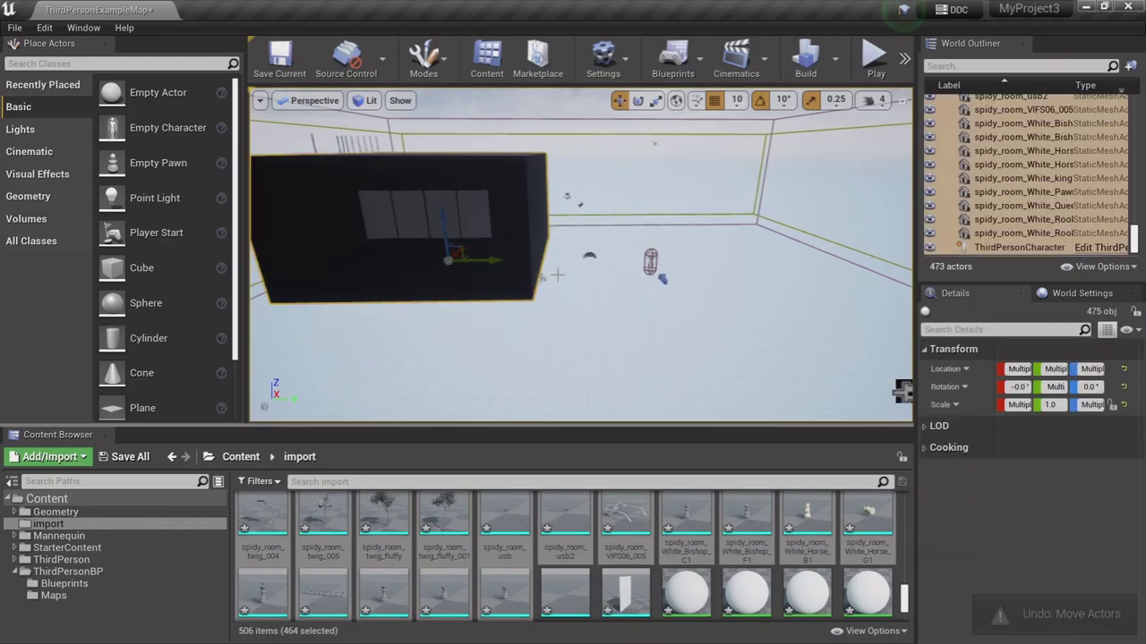
mouse_move(533, 274)
right_down()
mouse_move(608, 281)
mouse_move(575, 273)
right_up()
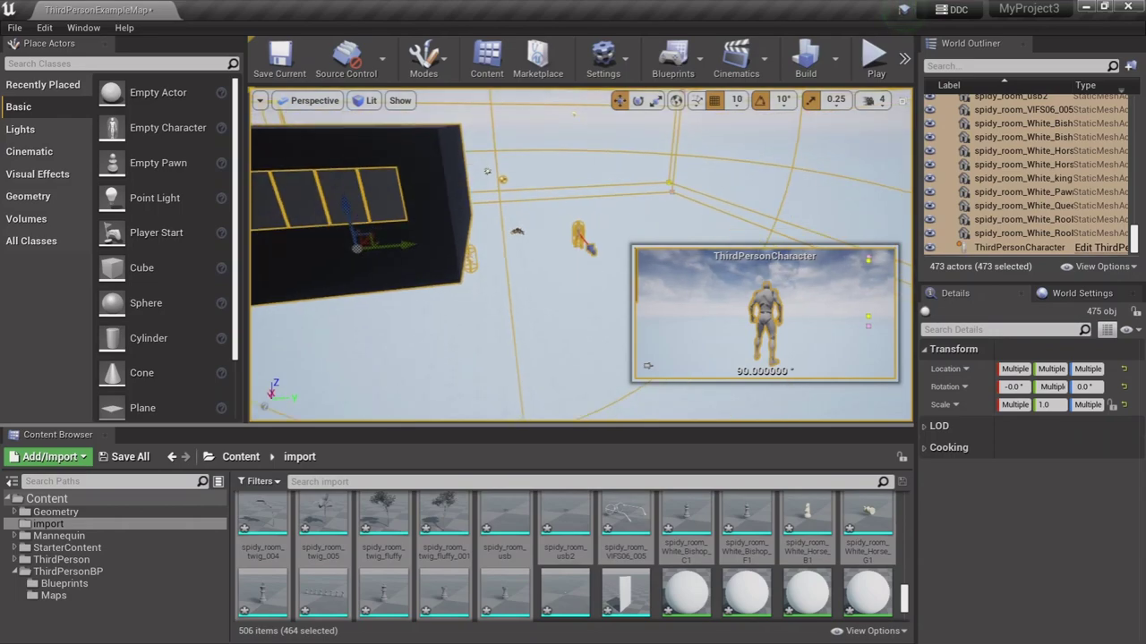
Move the ThirdPersonCharacter beside the bed at -1000, -940, 446.2 and focus the view on it.
click(580, 232)
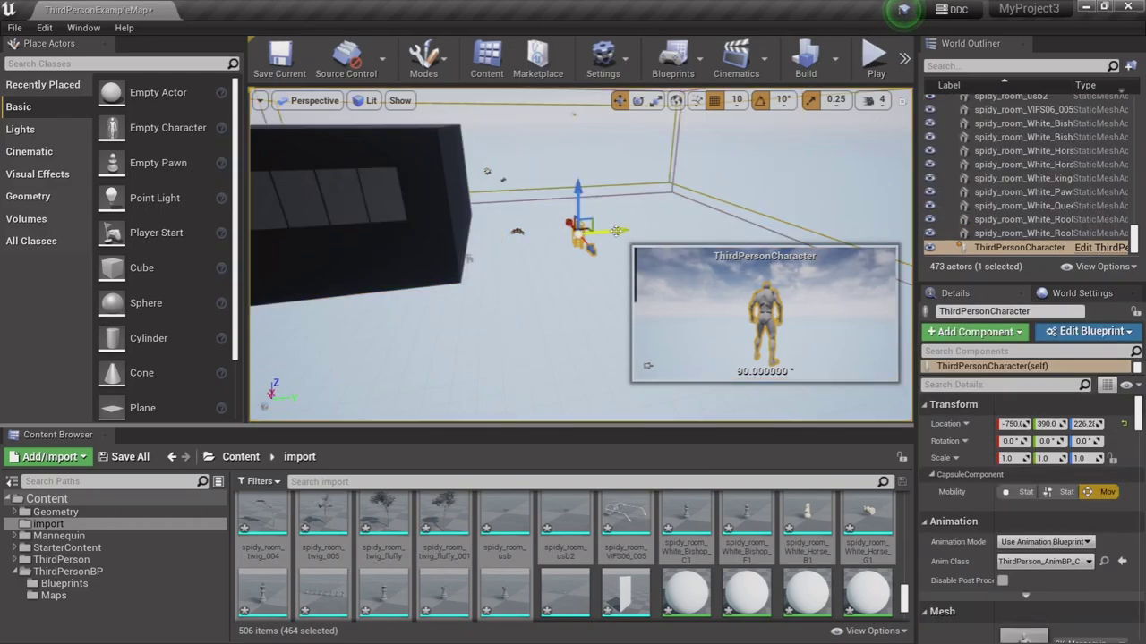
drag(617, 231, 444, 265)
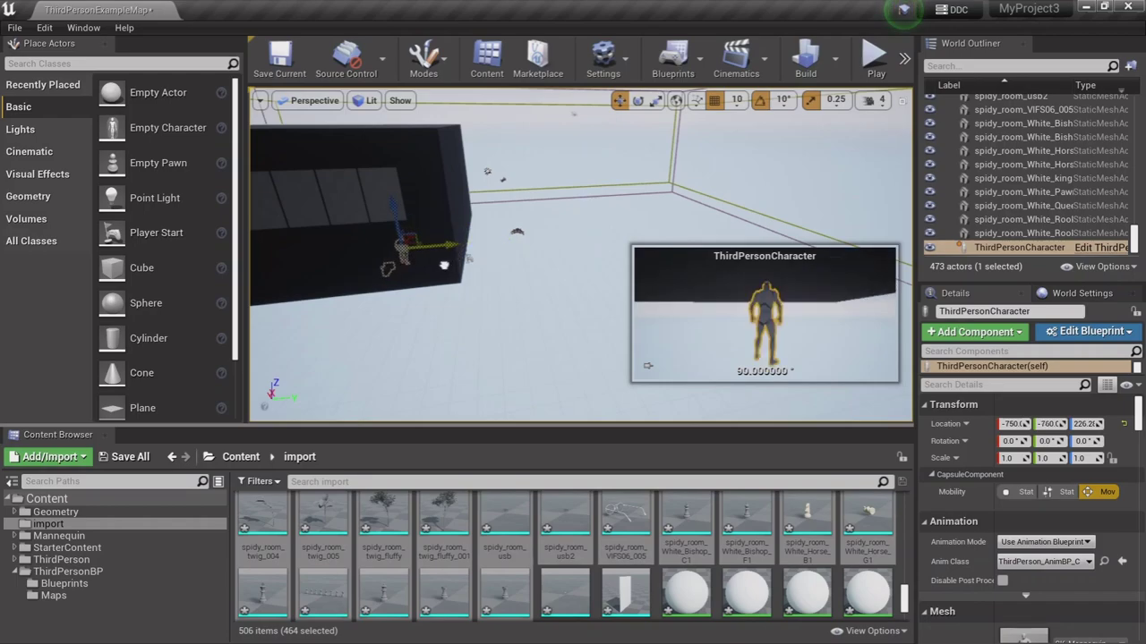
drag(395, 213, 393, 206)
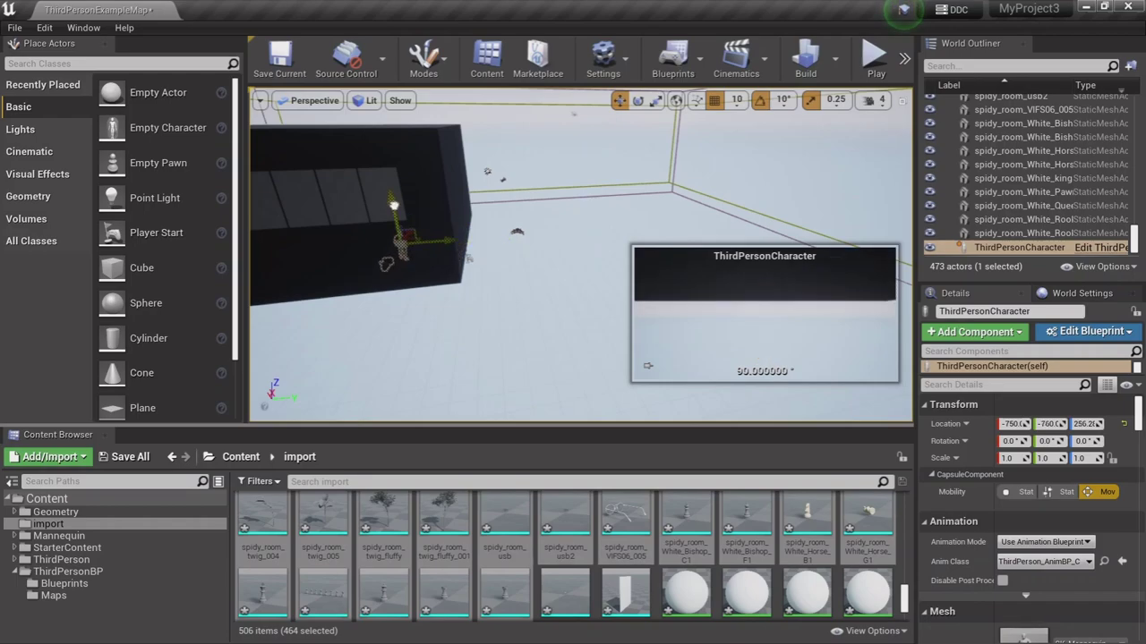
mouse_move(393, 205)
mouse_down()
mouse_move(440, 211)
mouse_move(411, 228)
mouse_up()
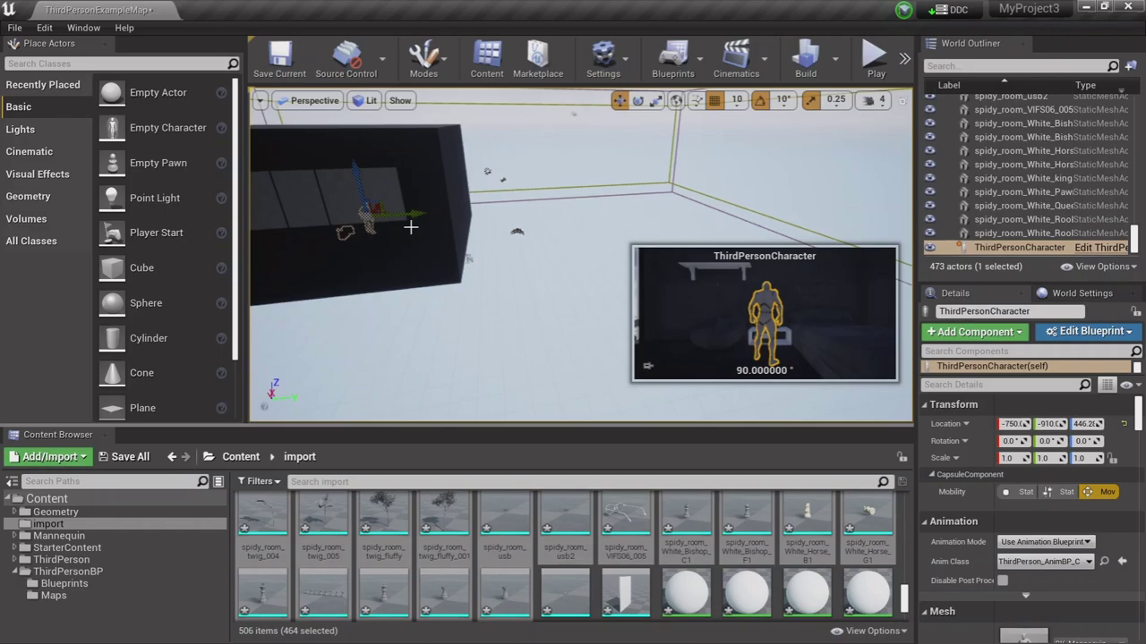
right_drag(411, 228, 488, 212)
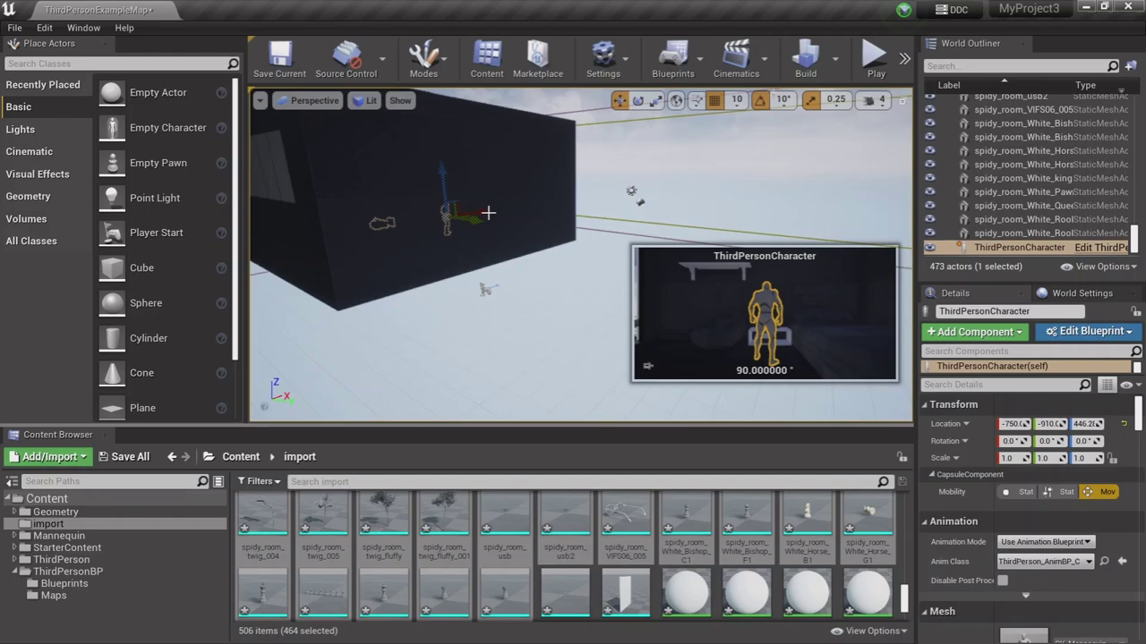
drag(487, 212, 417, 228)
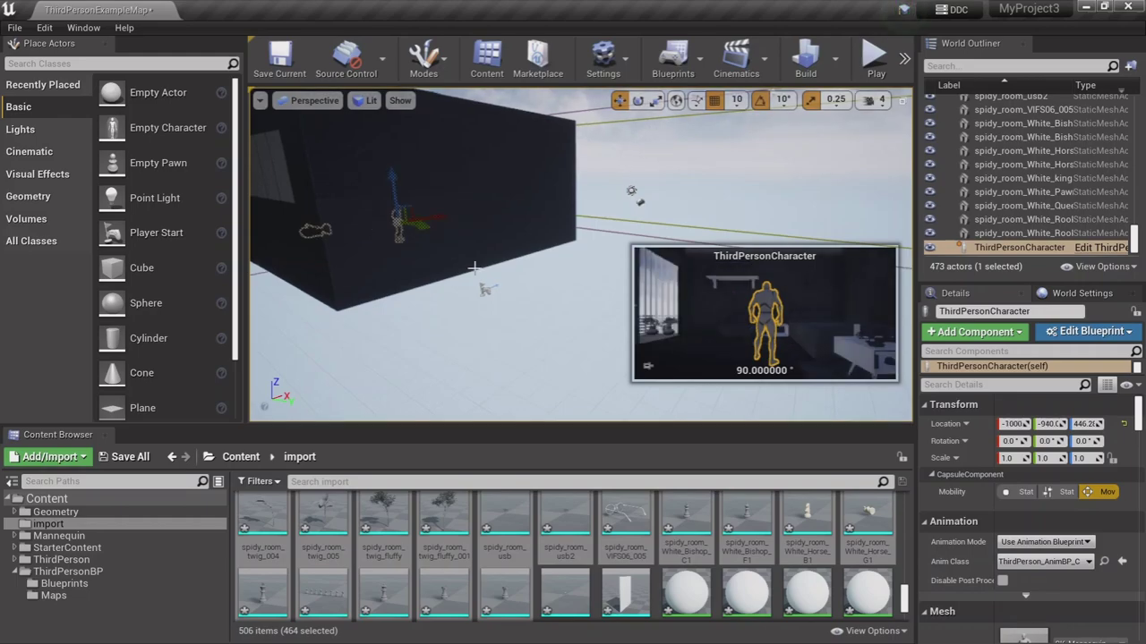
key(f)
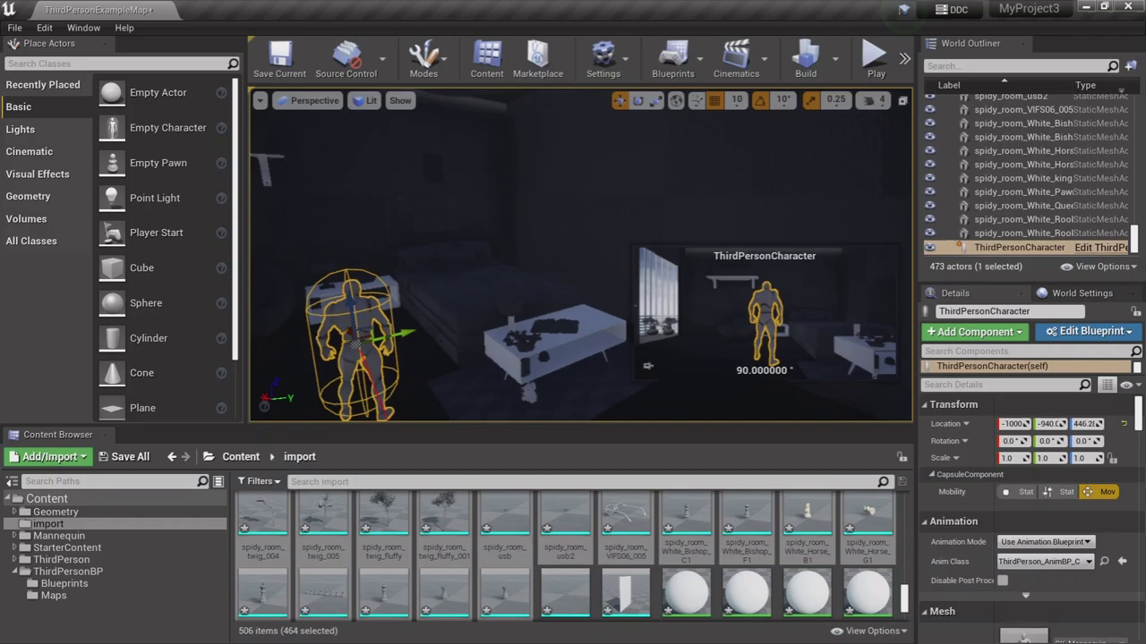
Place a Point Light near the bedroom ceiling at -900, -820, 720 and frame it.
drag(458, 226, 458, 260)
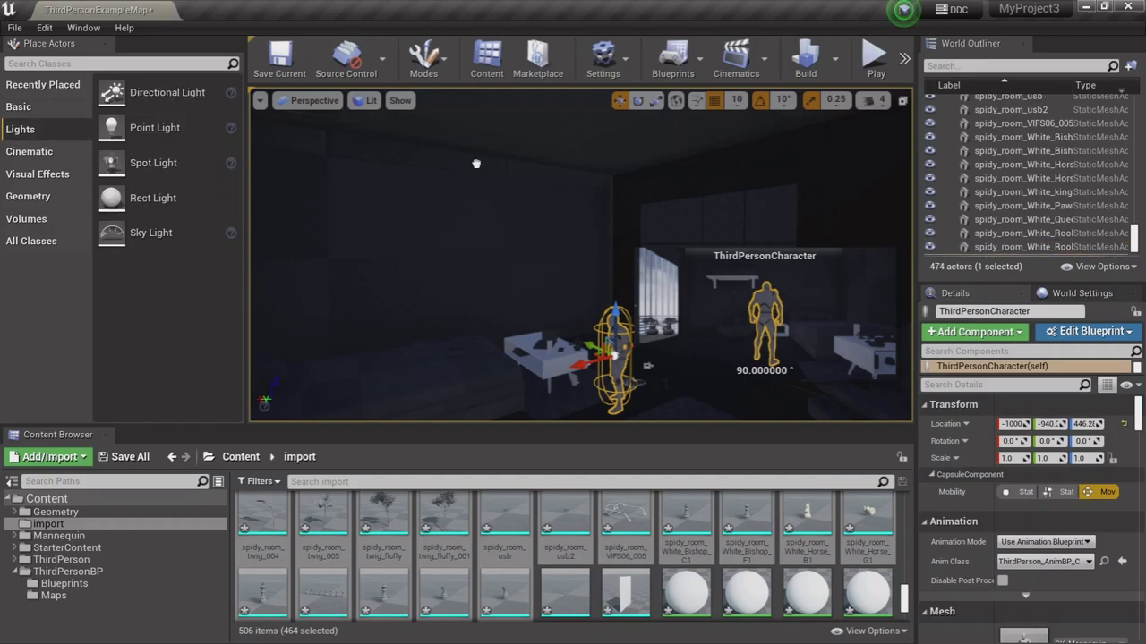
mouse_move(476, 163)
mouse_down()
mouse_move(531, 128)
mouse_move(540, 410)
mouse_move(539, 99)
mouse_up()
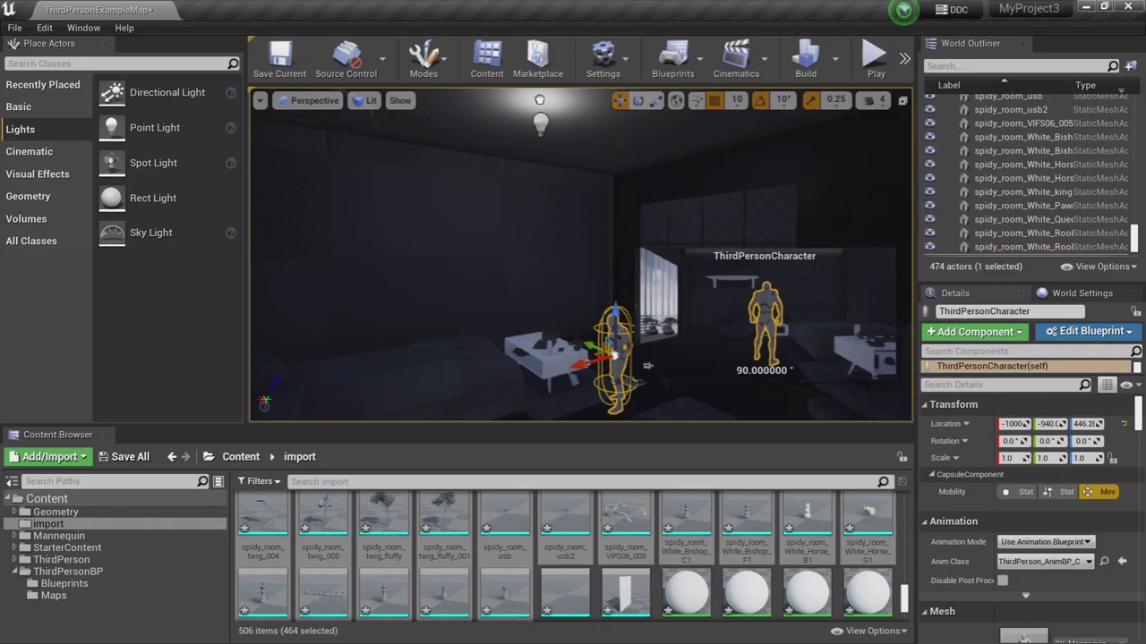
click(539, 101)
key(f)
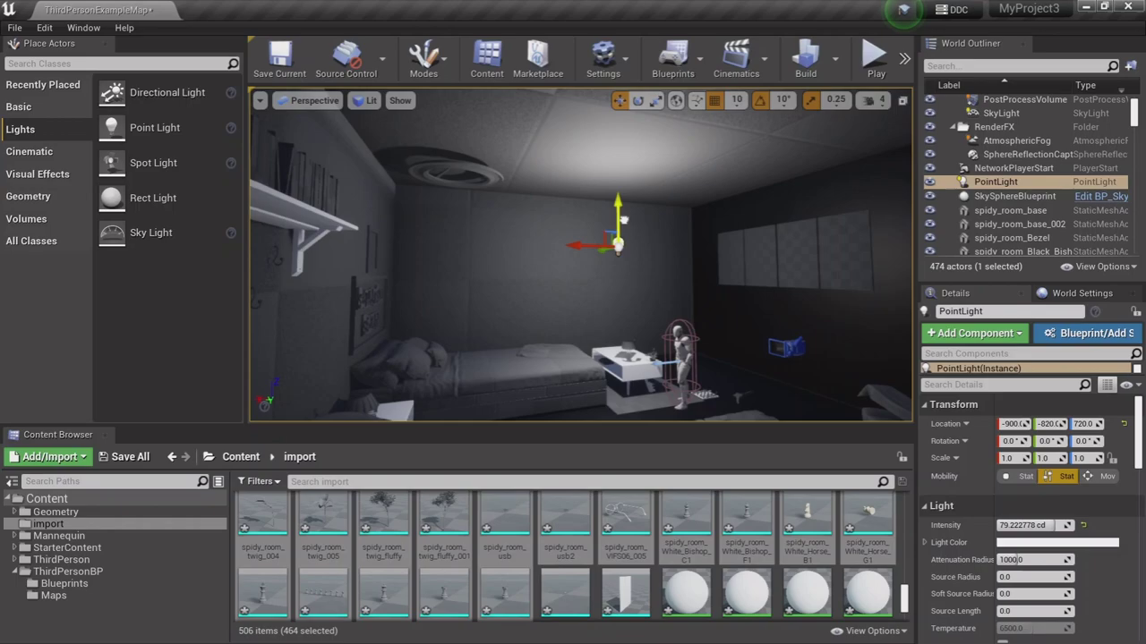
Drag the diego-passadori-e6frrz-kh-0-unsplash wood texture onto the bedroom wall to create its material.
scroll(276, 530, up, 10)
click(269, 528)
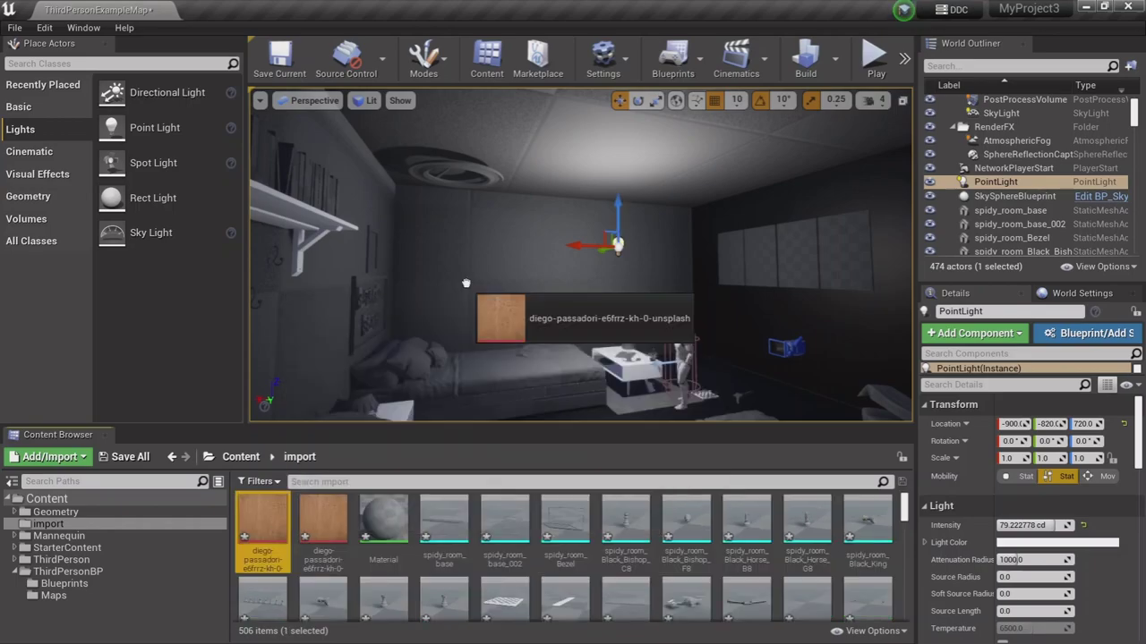
drag(277, 530, 466, 288)
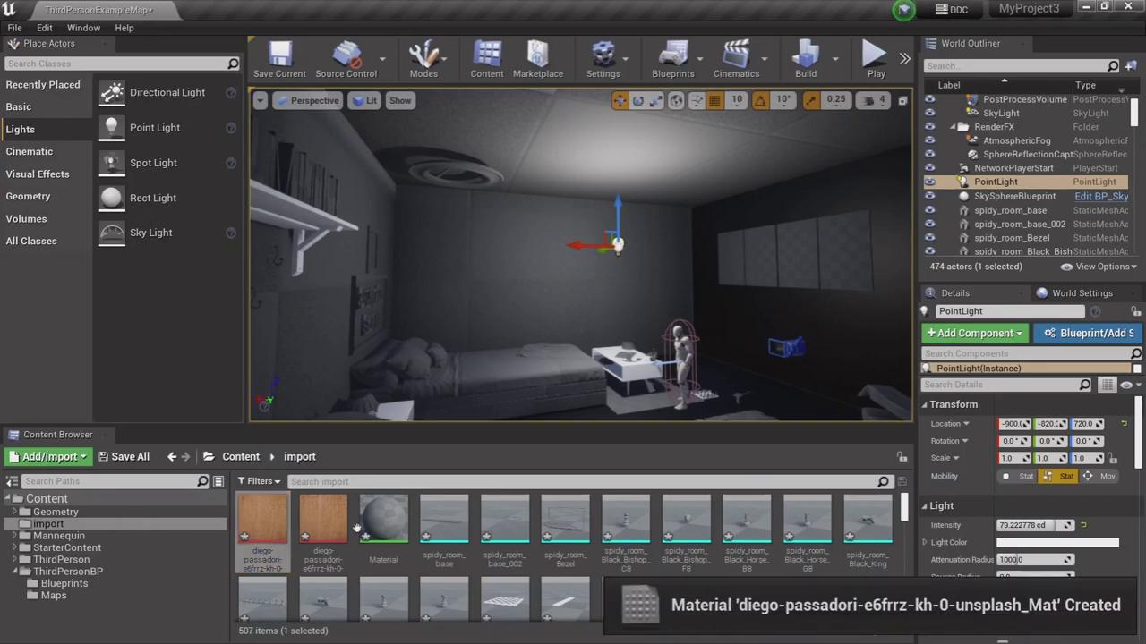